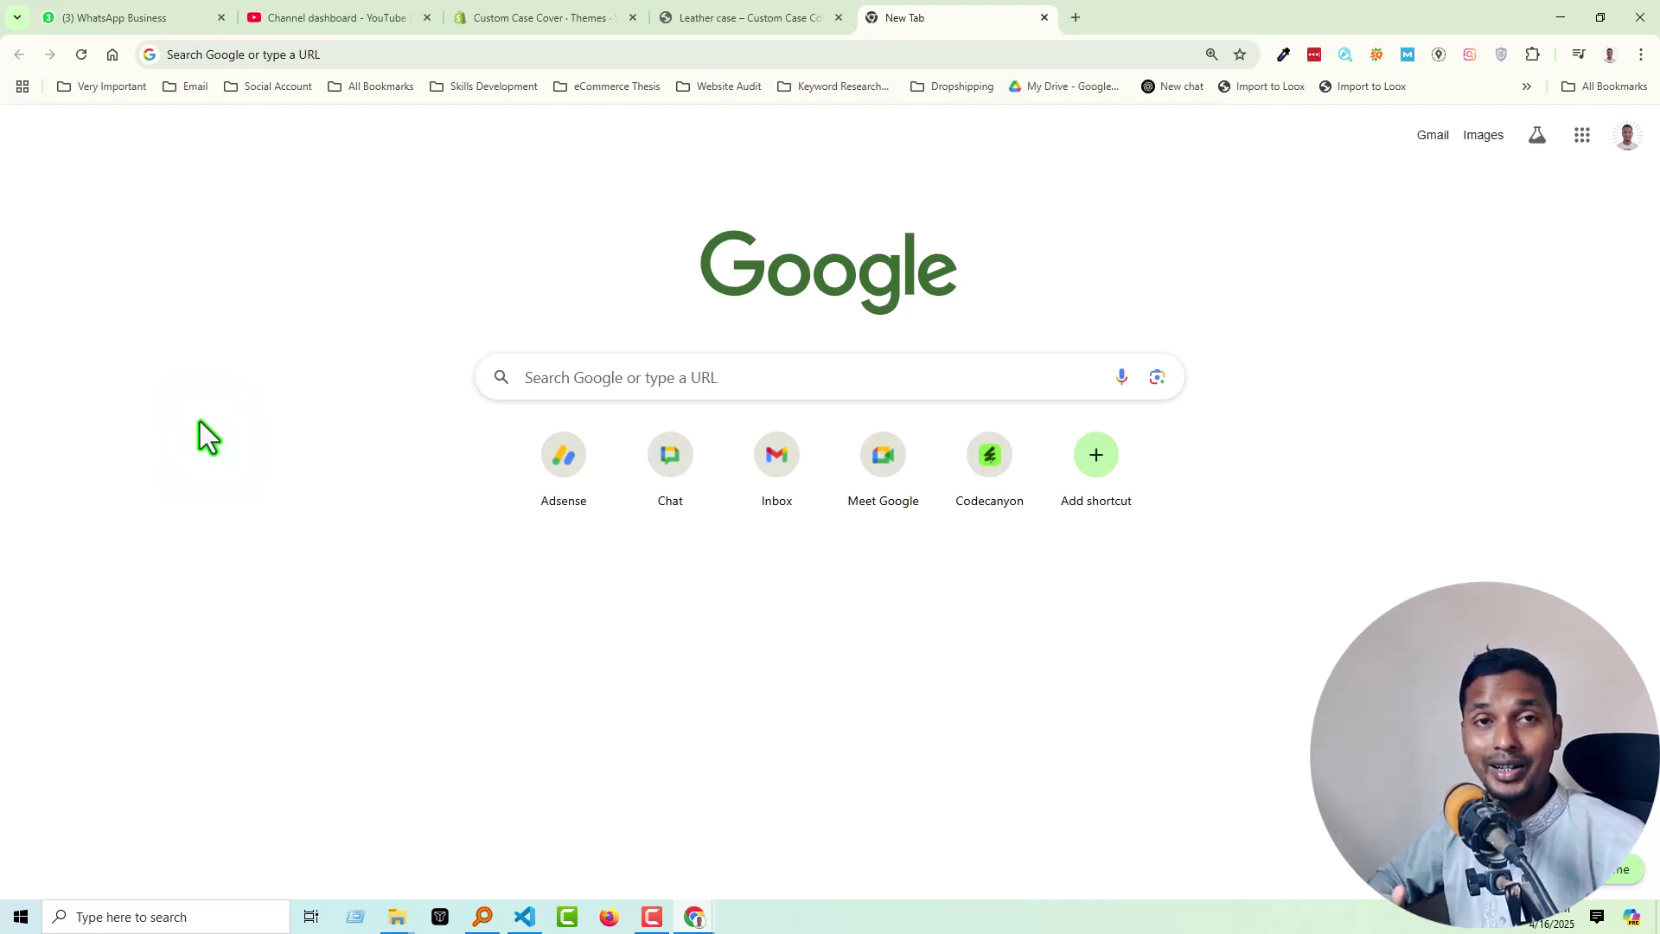
- Look over the storefront home page and the Leather case product page's purchase buttons in the live store
click(709, 18)
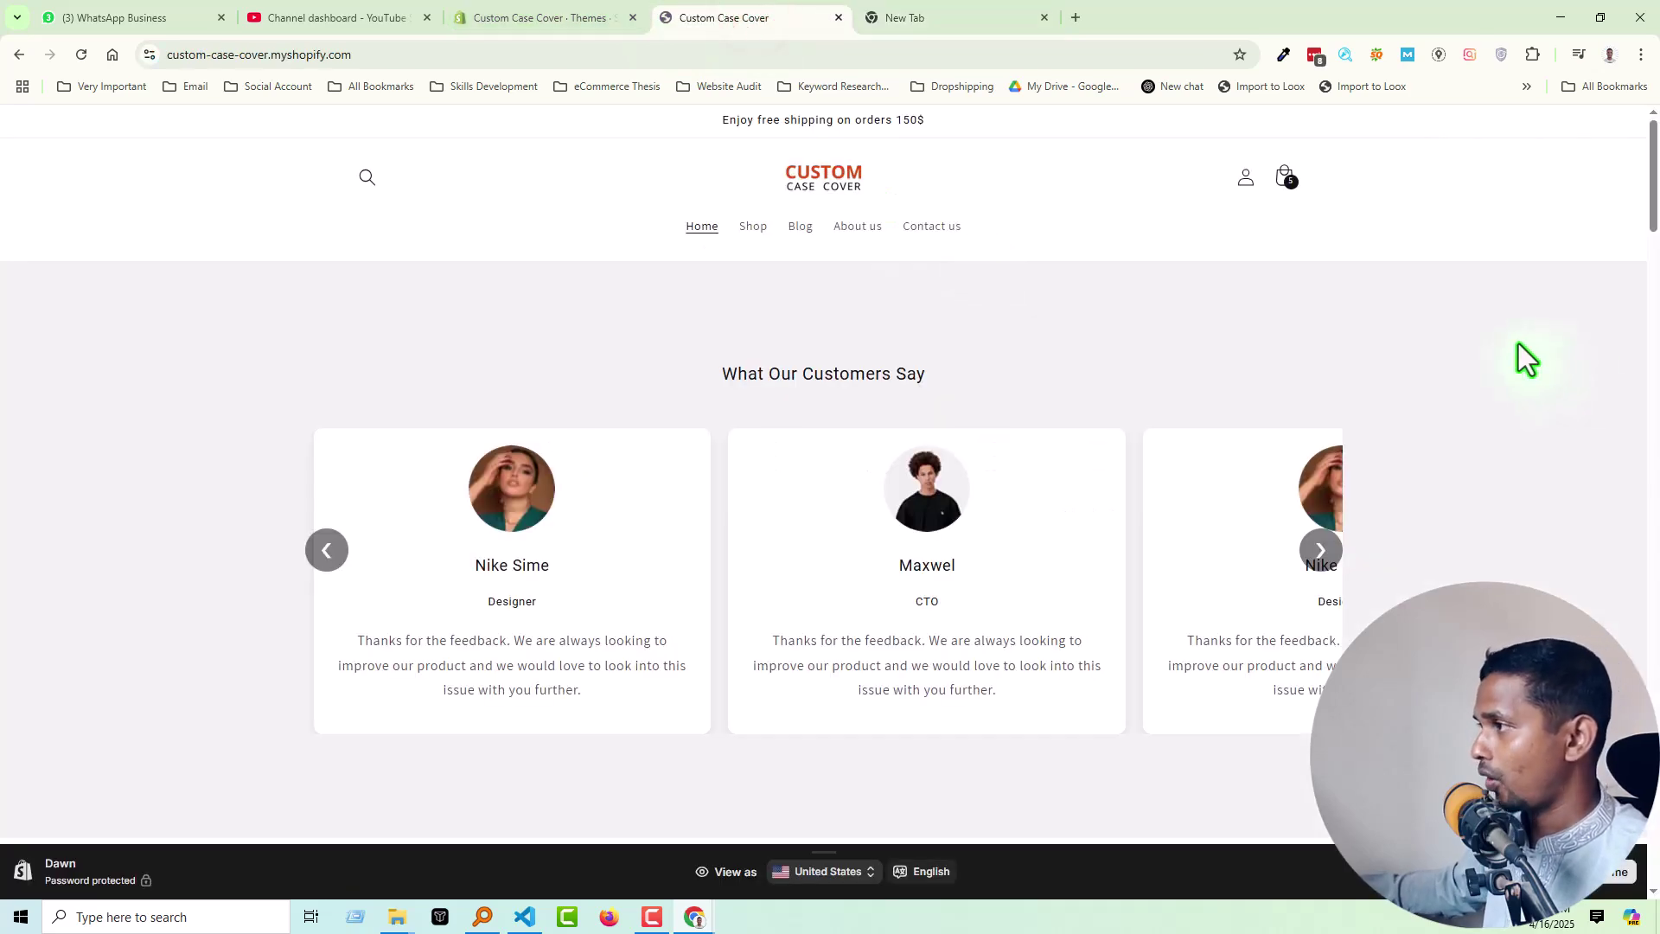
scroll(1518, 344, down, 20)
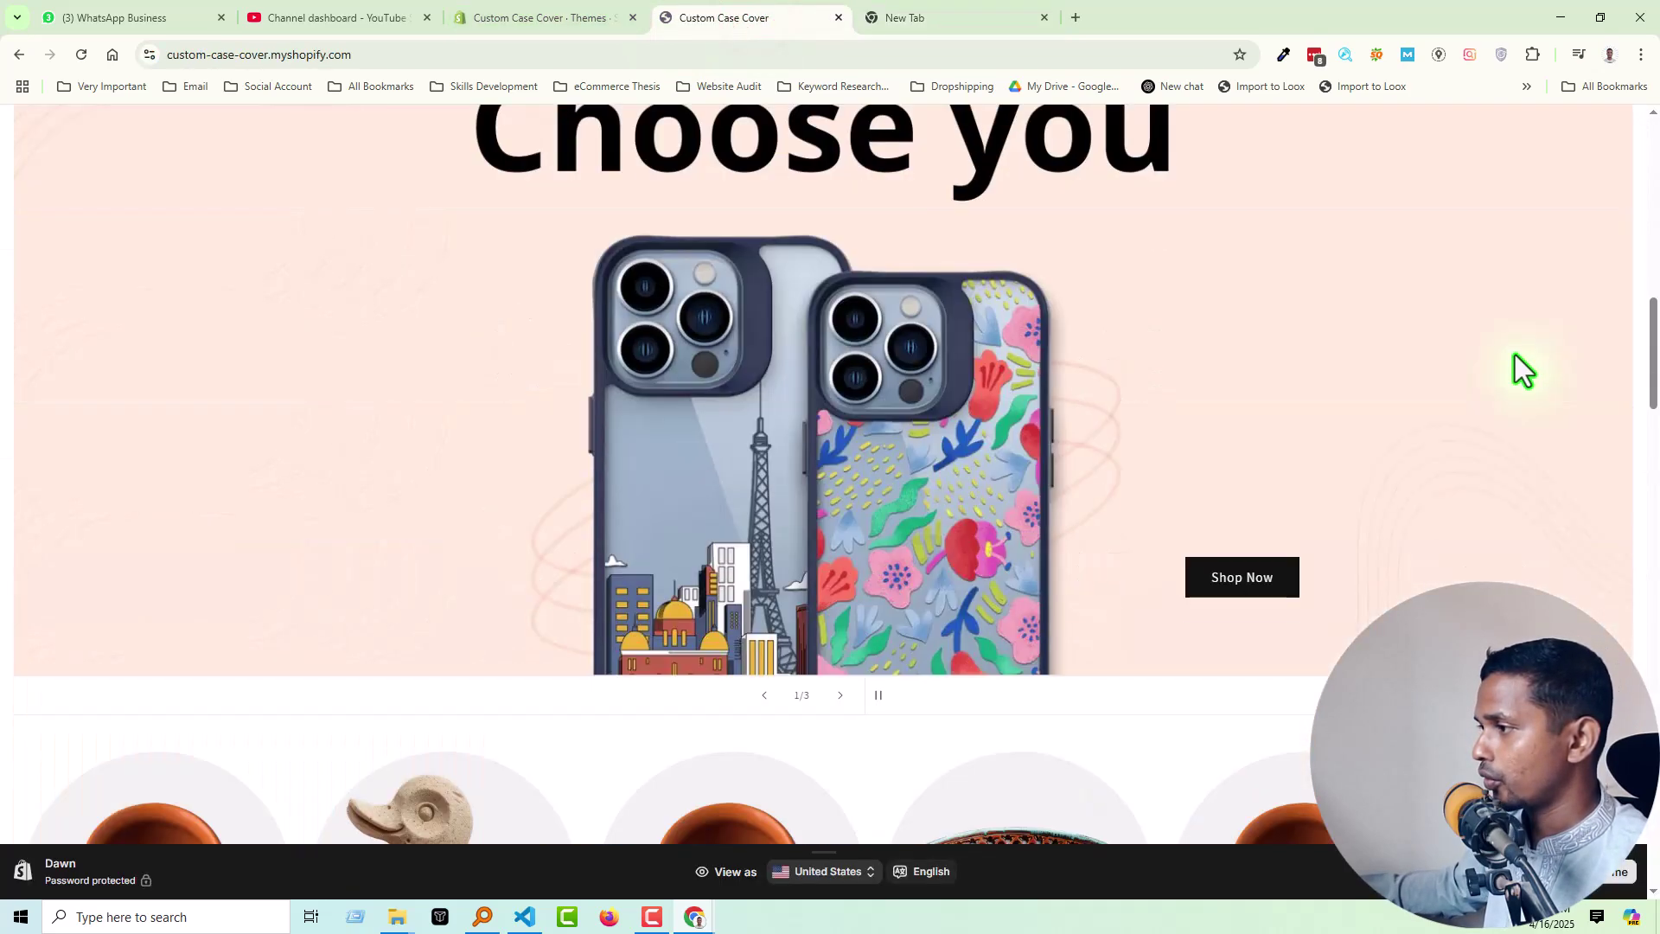
scroll(1008, 459, down, 12)
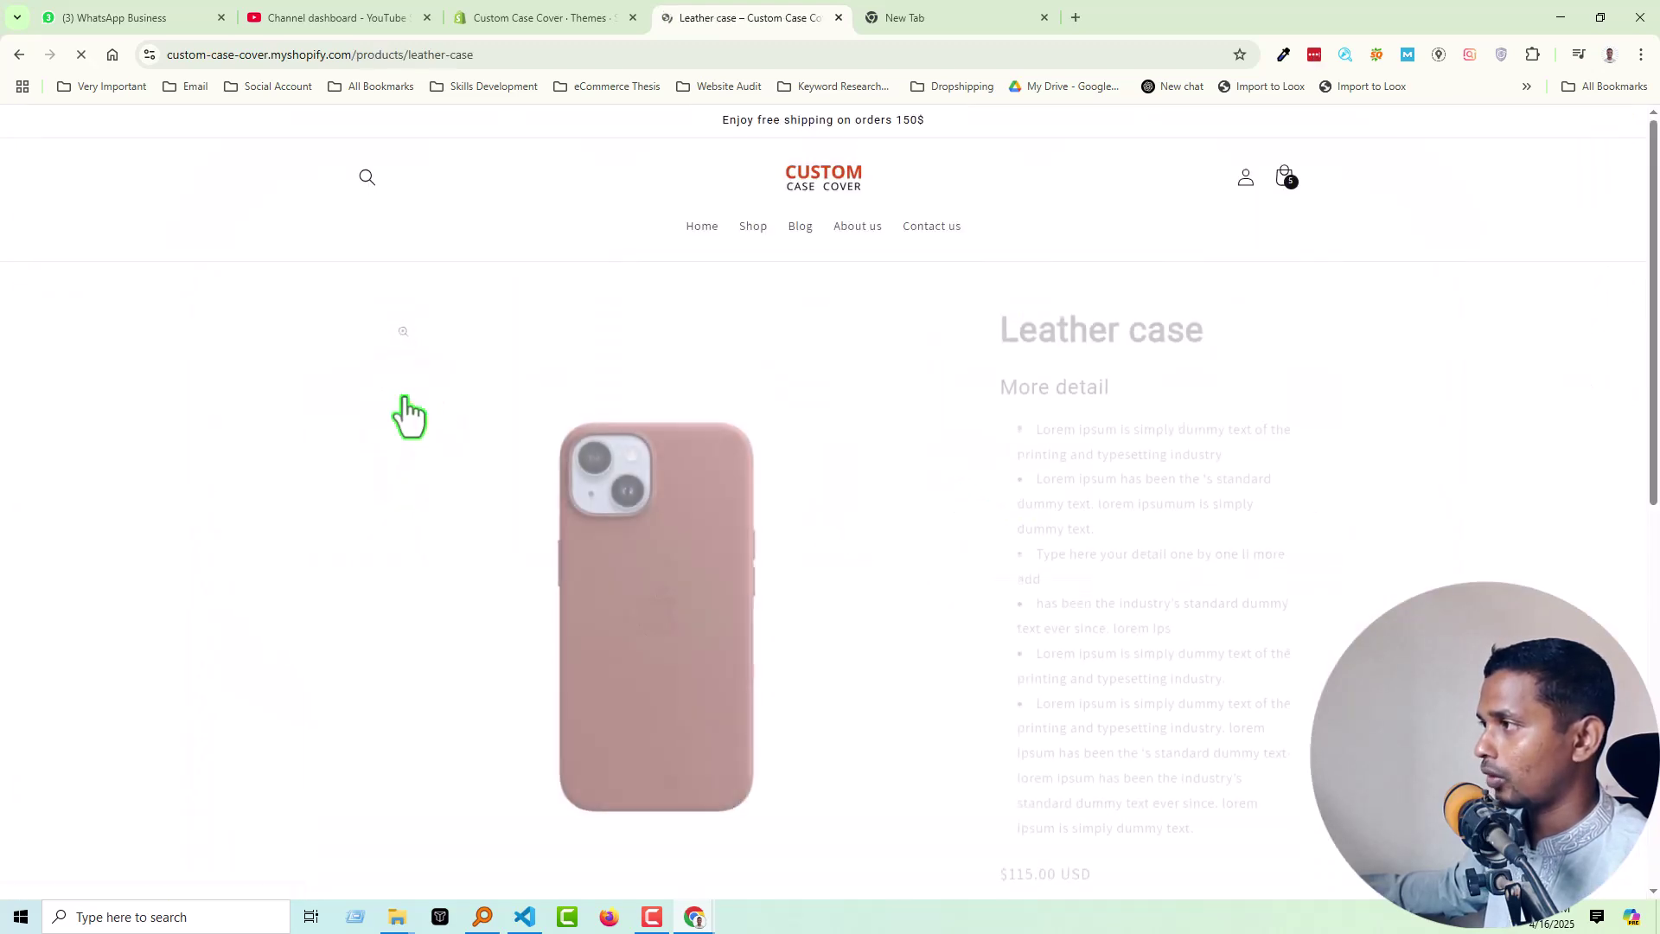
scroll(1174, 470, down, 3)
scroll(1174, 472, down, 5)
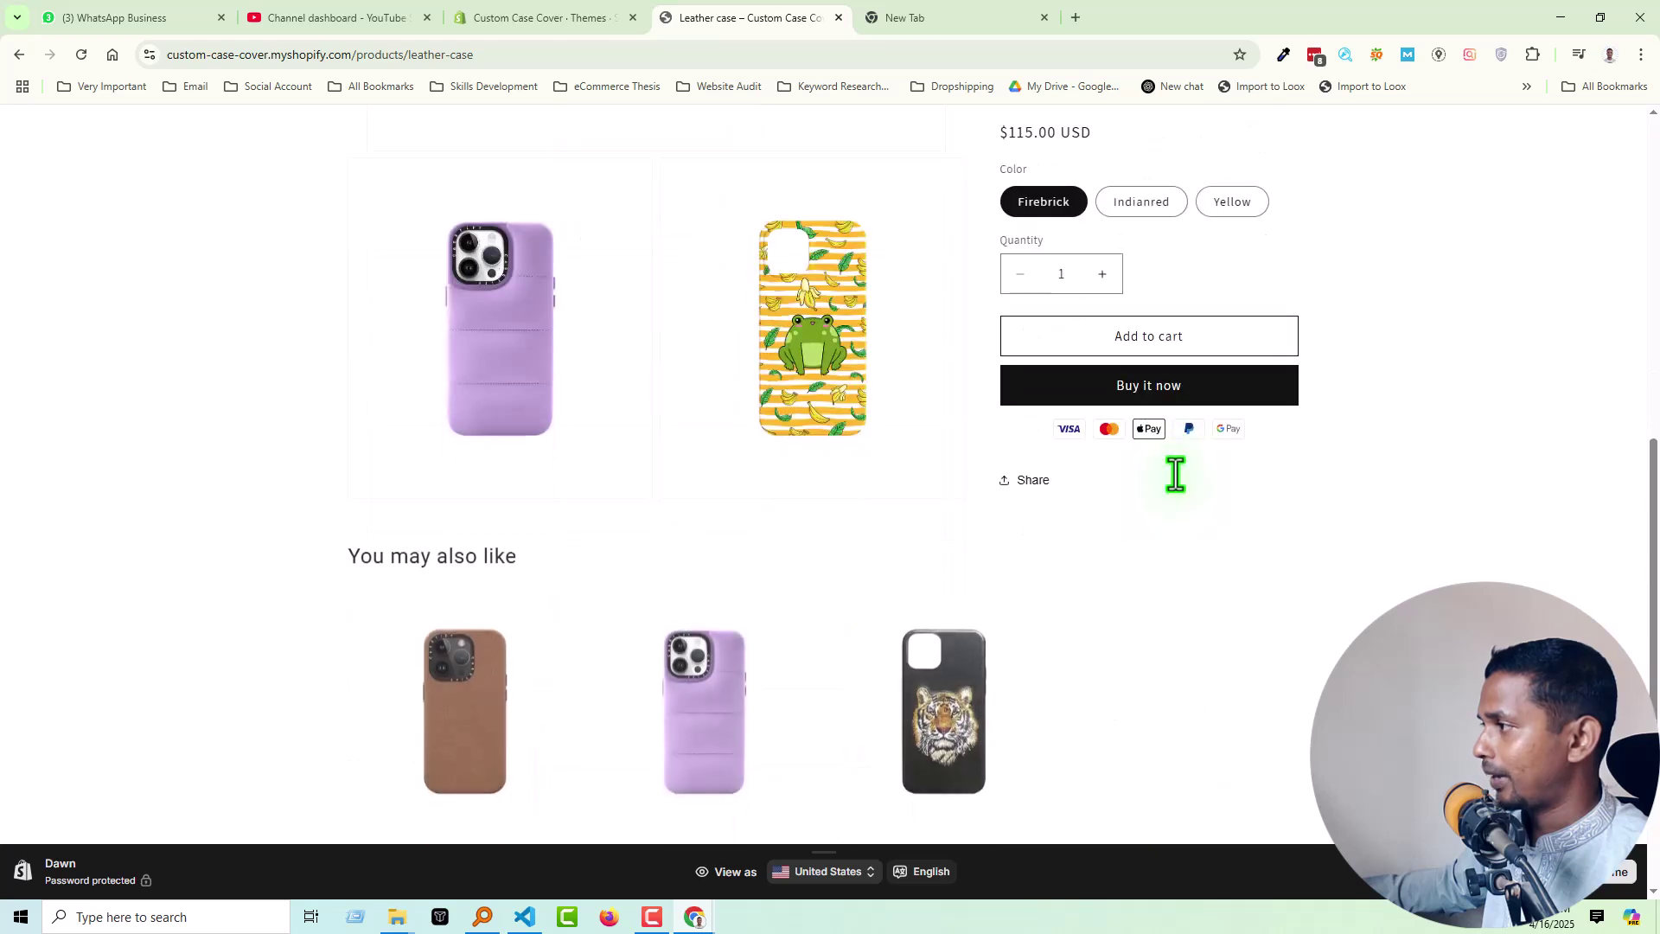
scroll(1046, 485, up, 3)
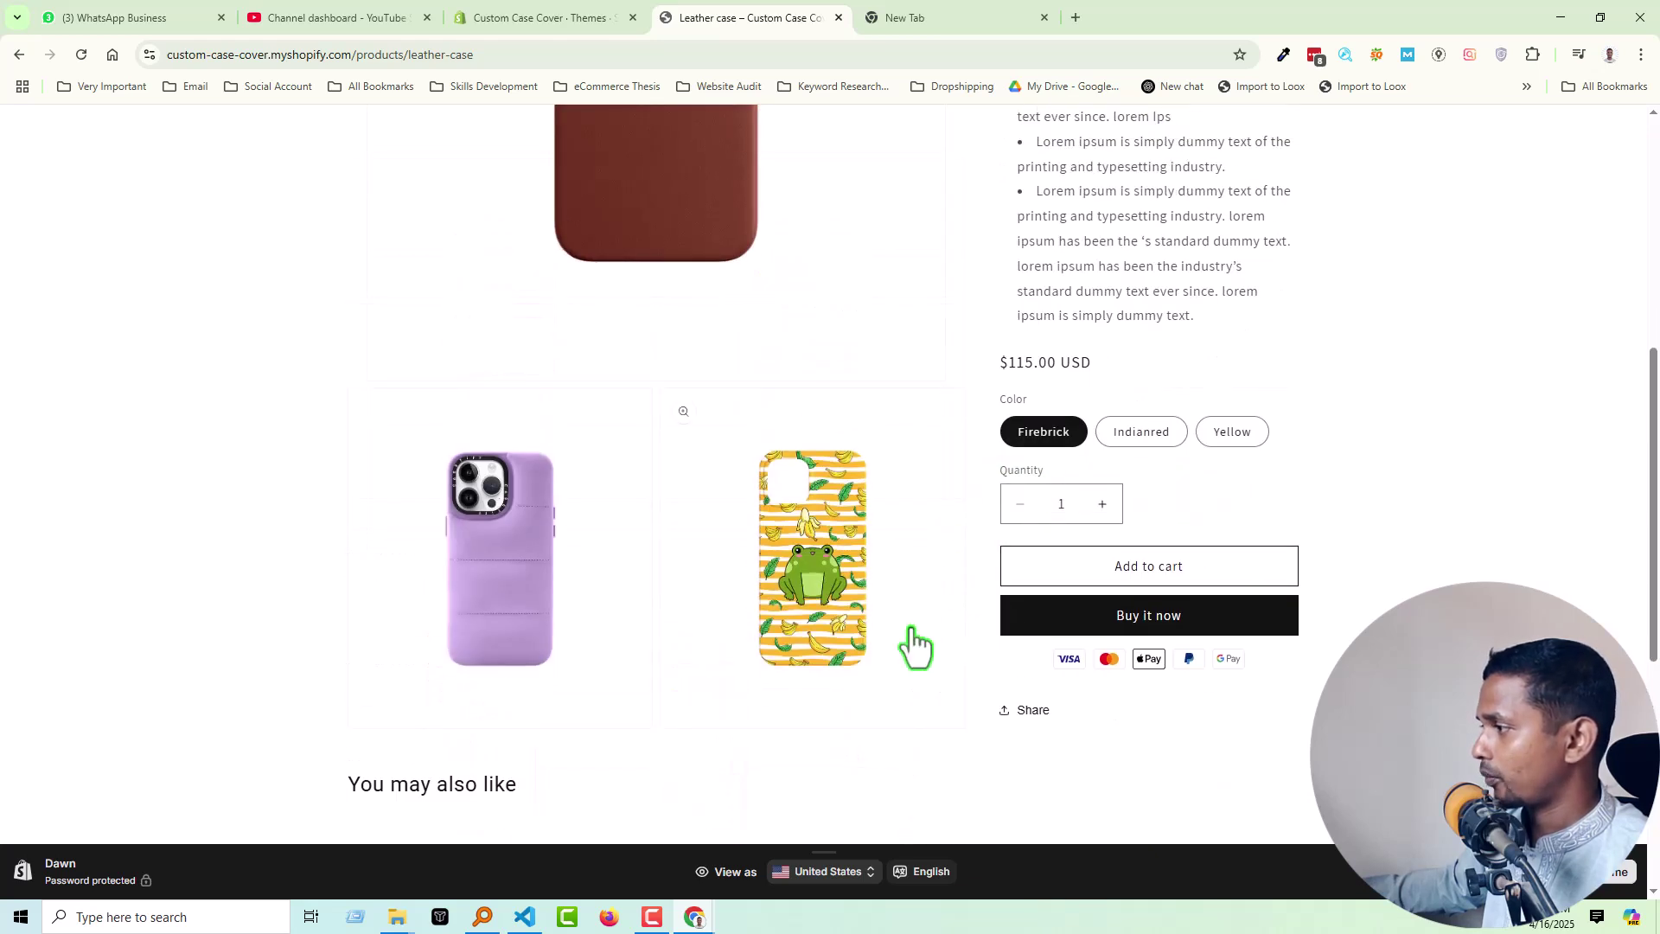
scroll(705, 324, up, 5)
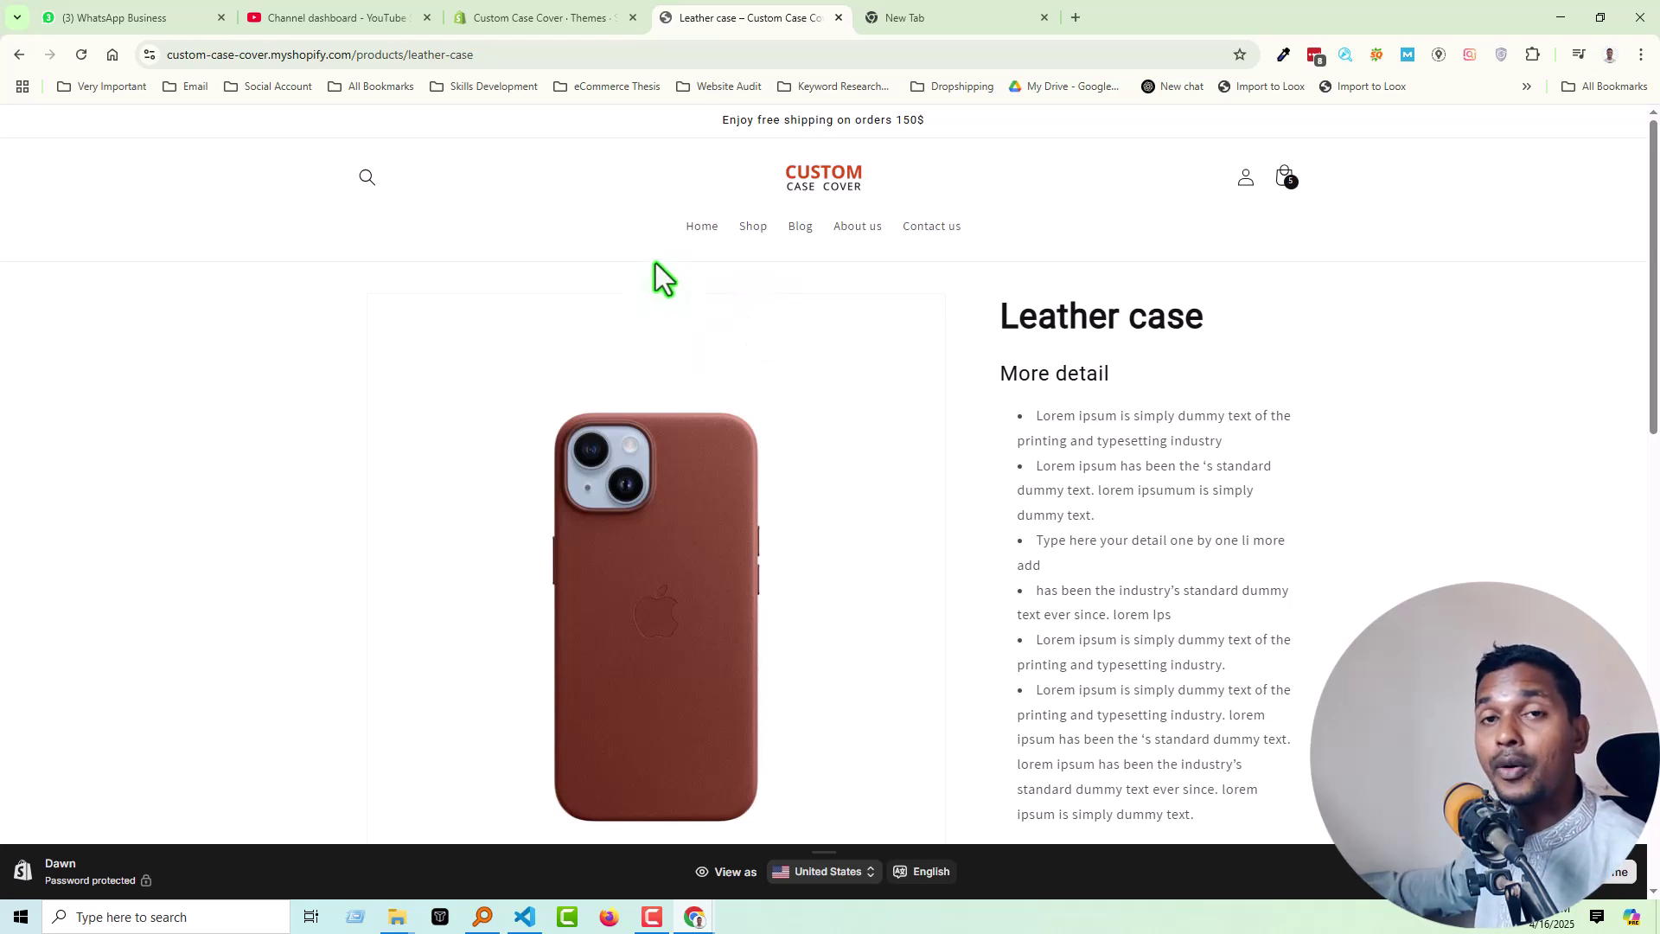
- Open the current Dawn theme for customization from the store's Shopify admin
click(605, 16)
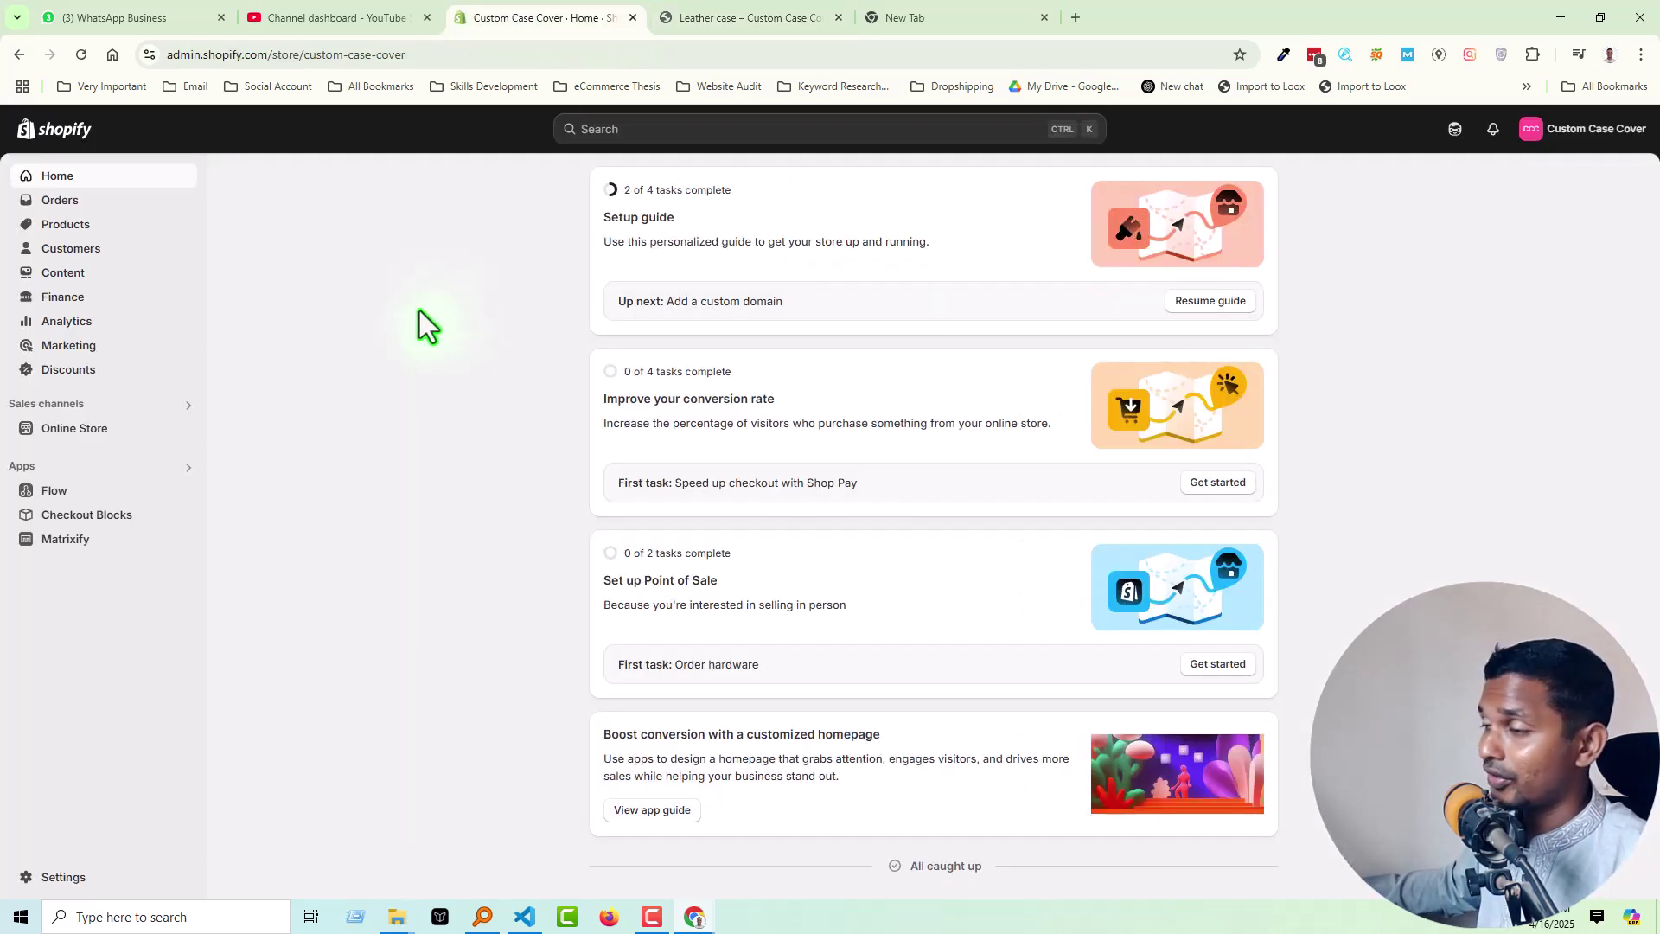
click(74, 432)
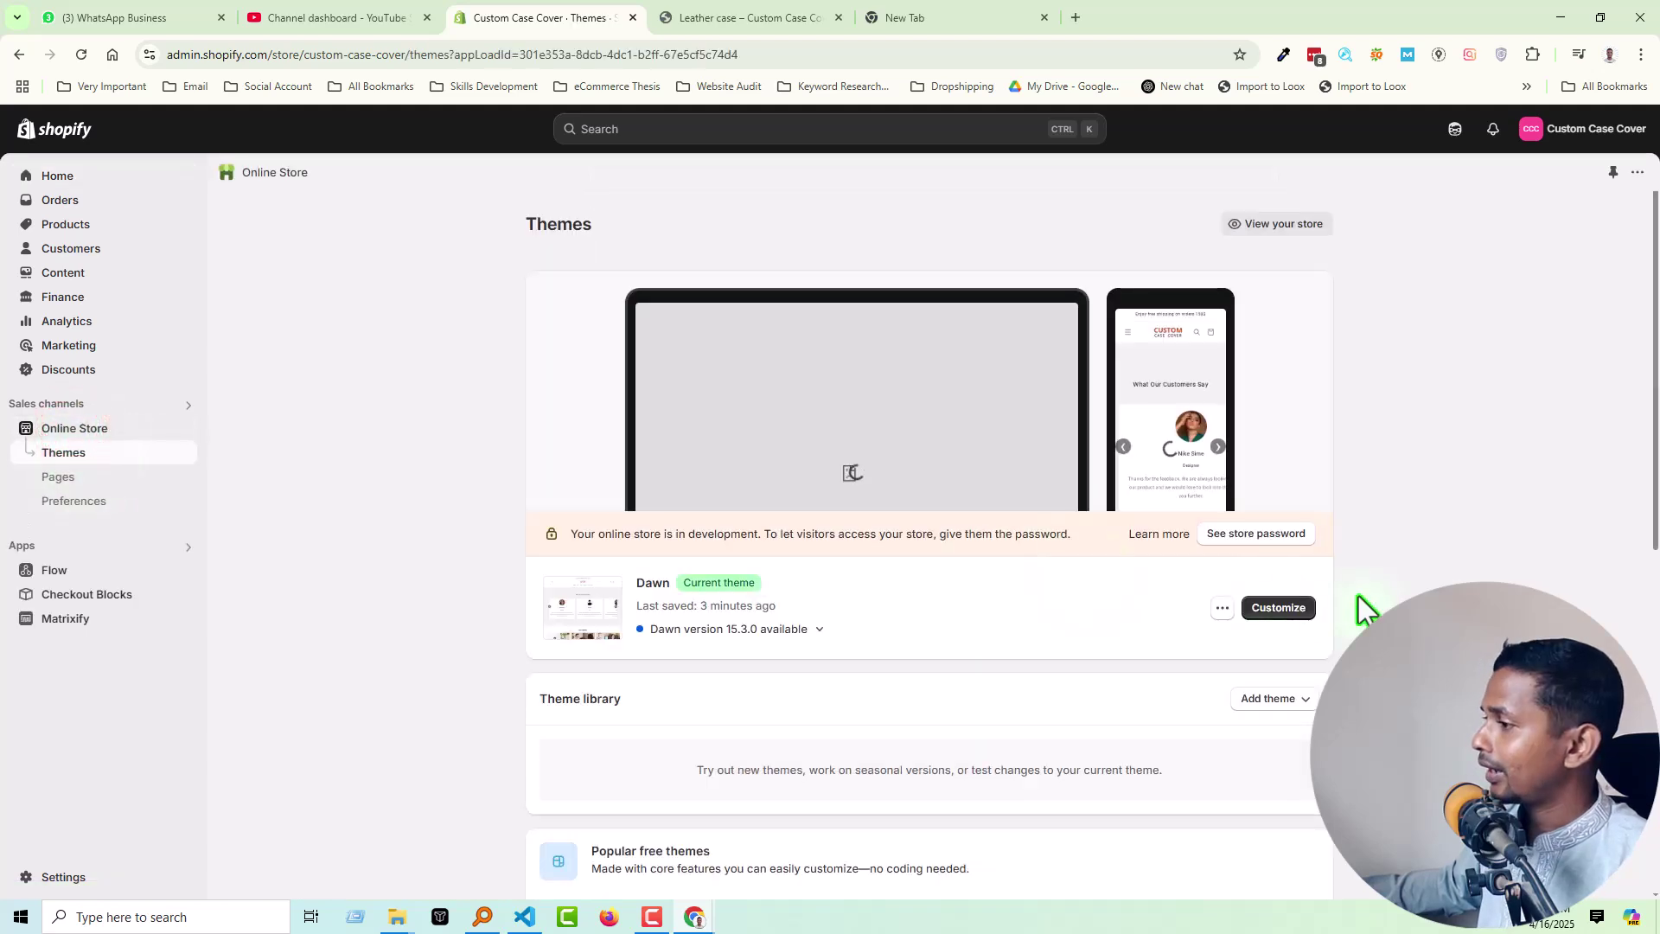
click(1266, 610)
- Open the Leather case product in the theme preview to edit the Default product template, and review its layout
scroll(687, 501, down, 15)
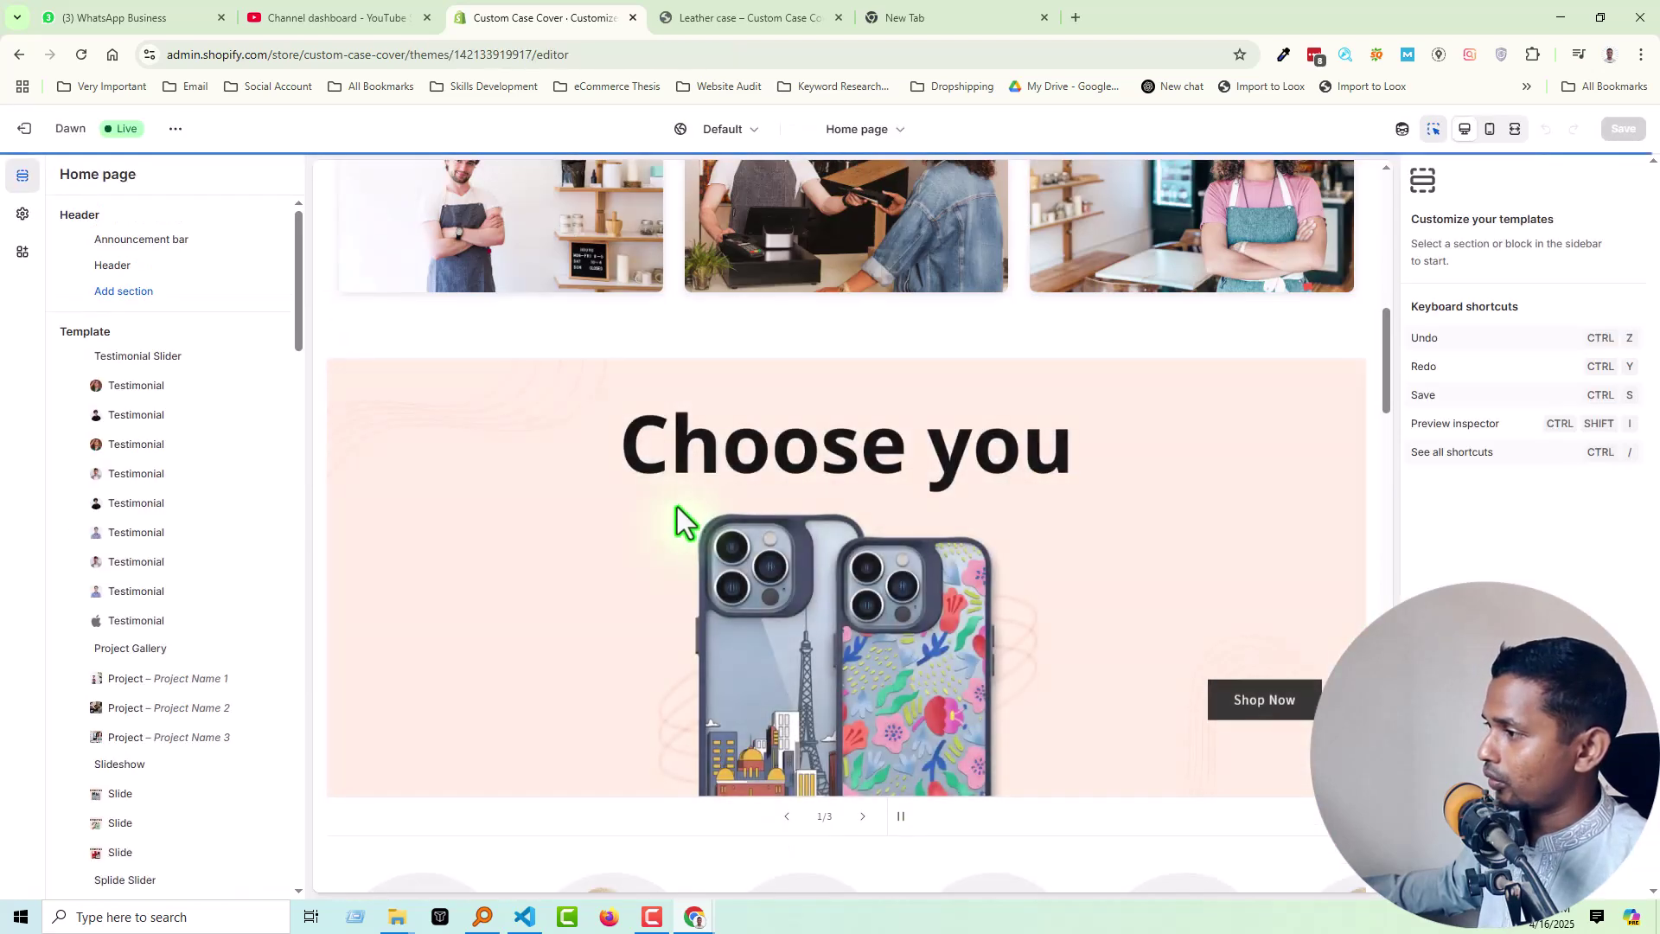
click(433, 605)
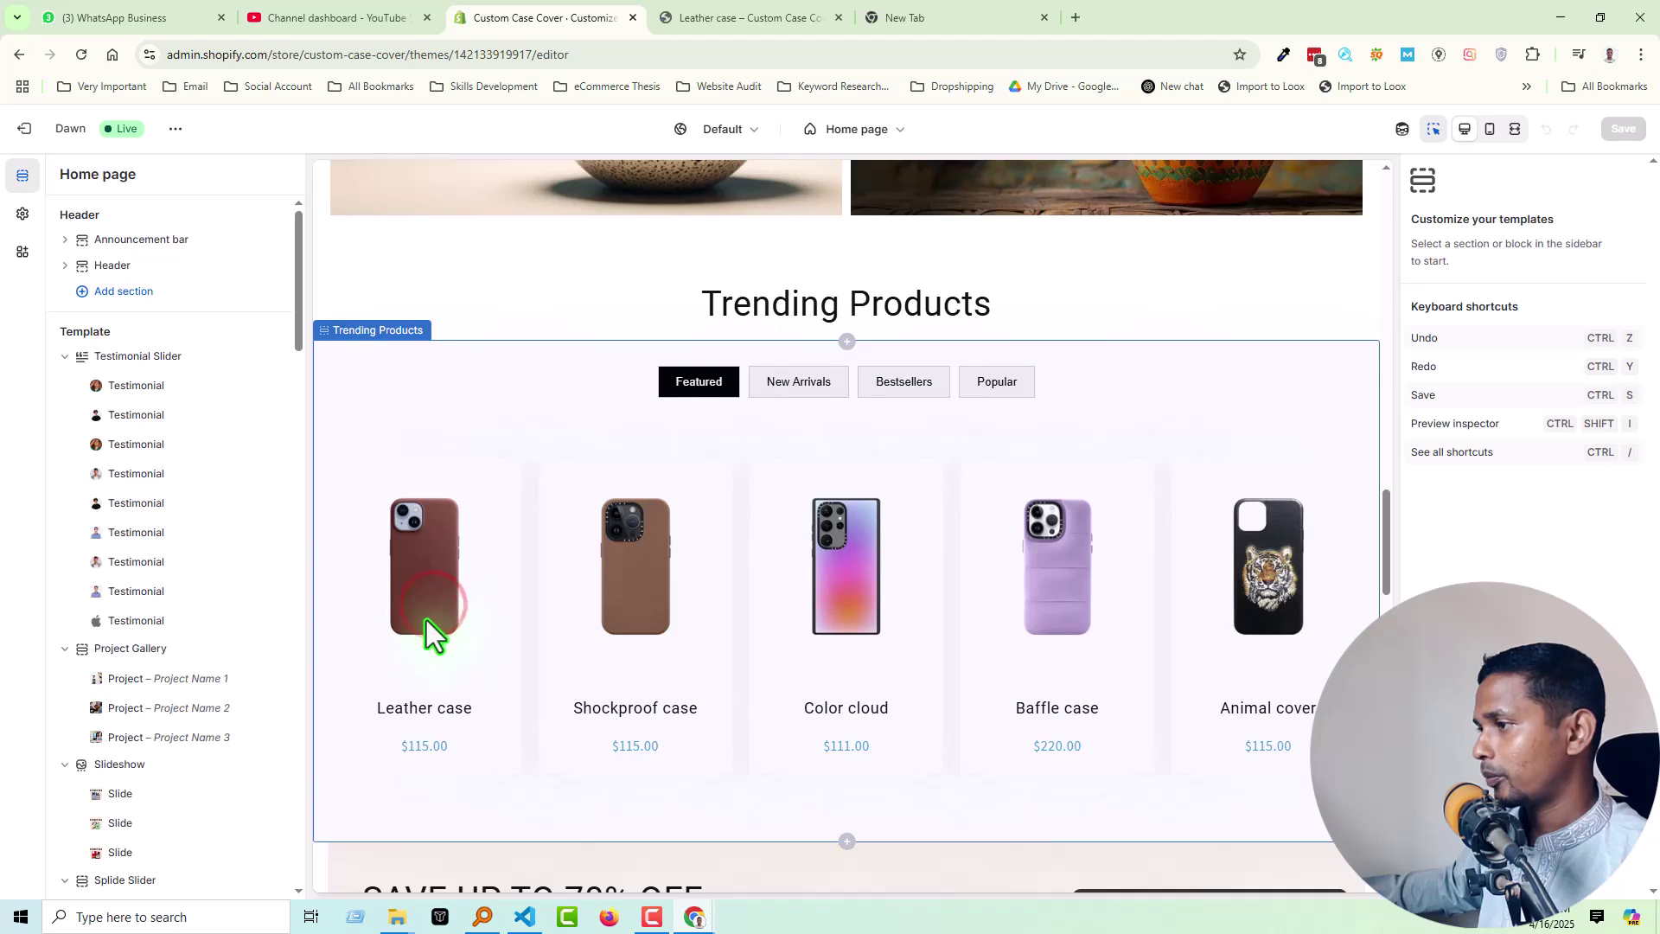
scroll(427, 619, down, 1)
click(427, 616)
scroll(1150, 501, down, 4)
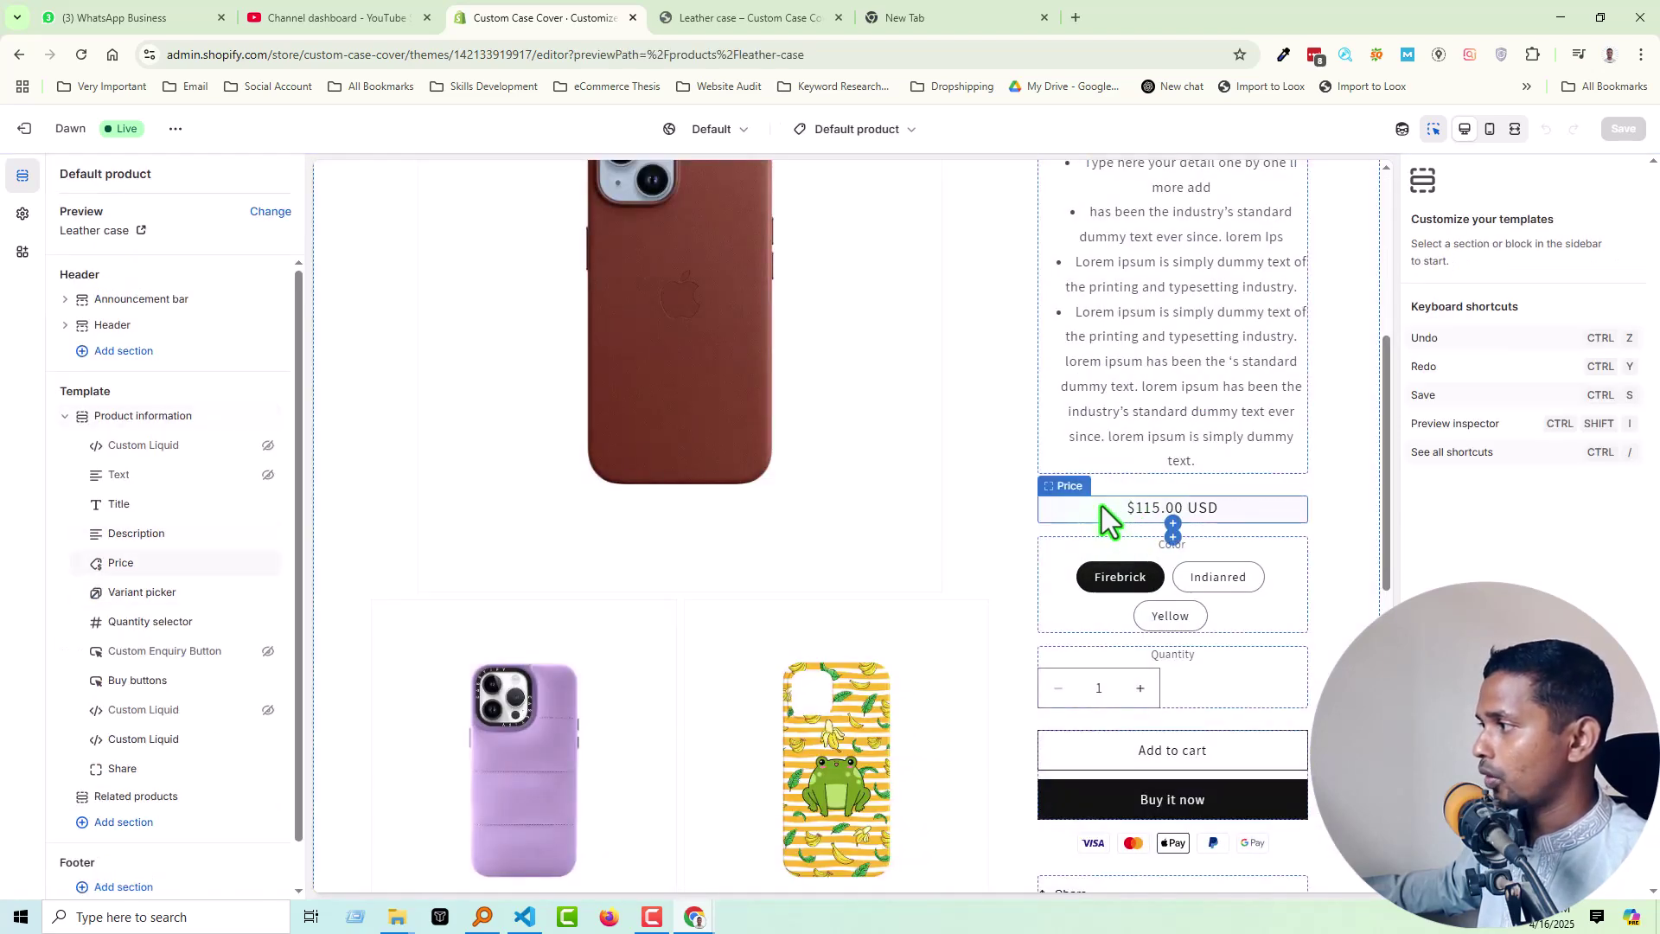
scroll(1098, 508, up, 5)
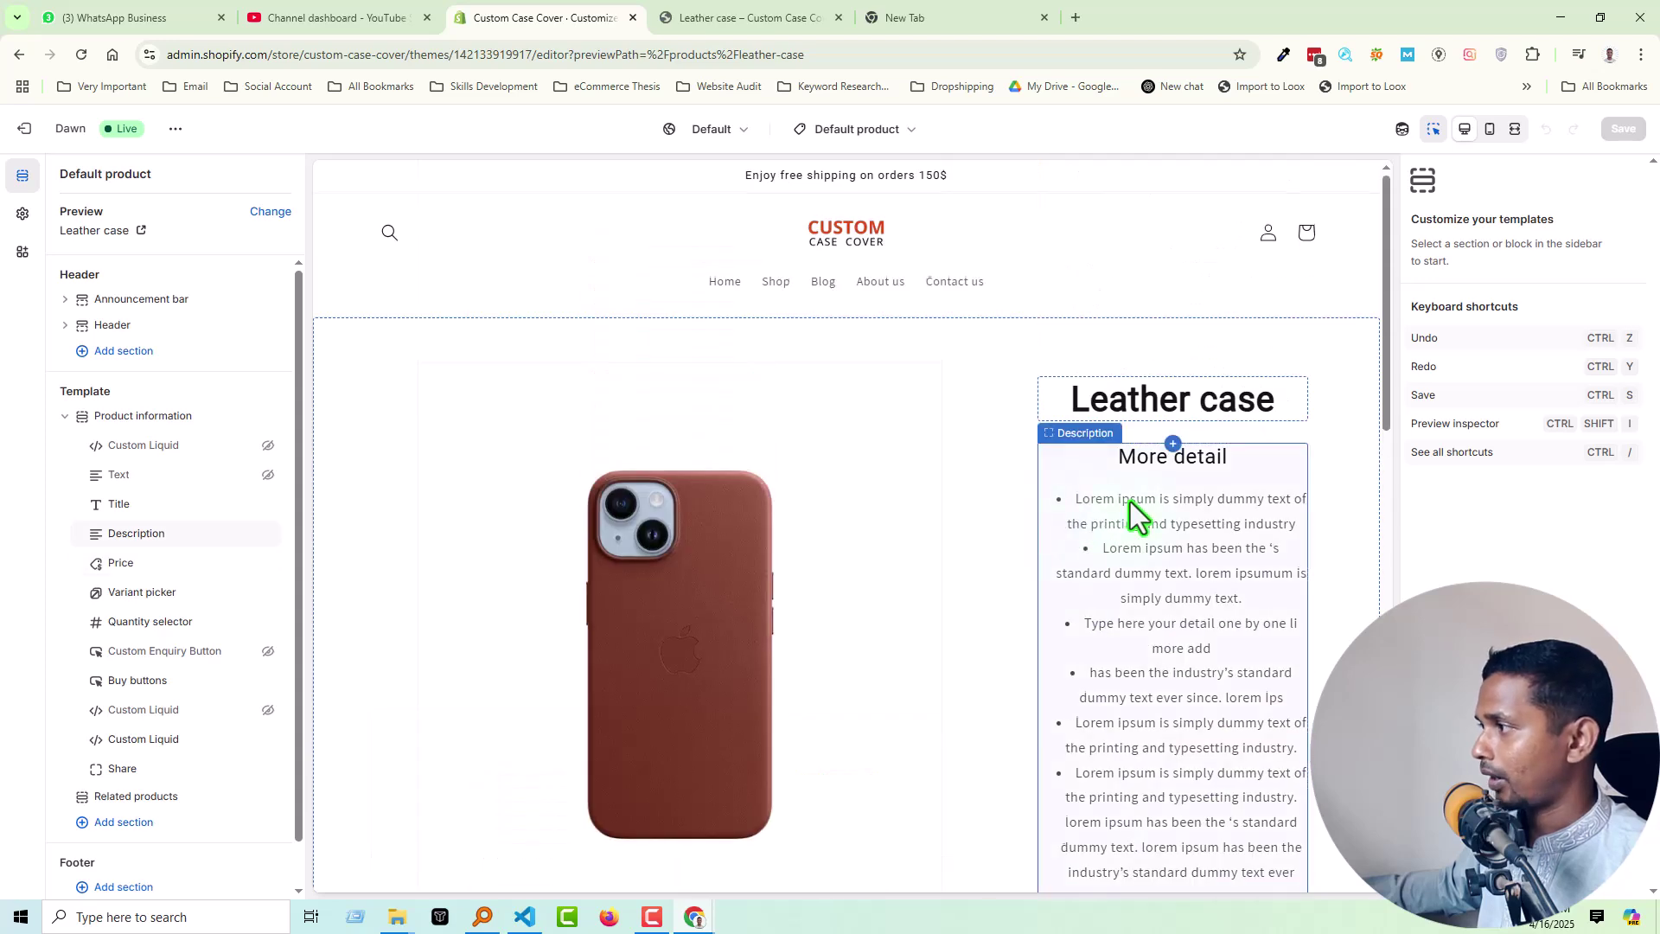
scroll(1129, 501, down, 5)
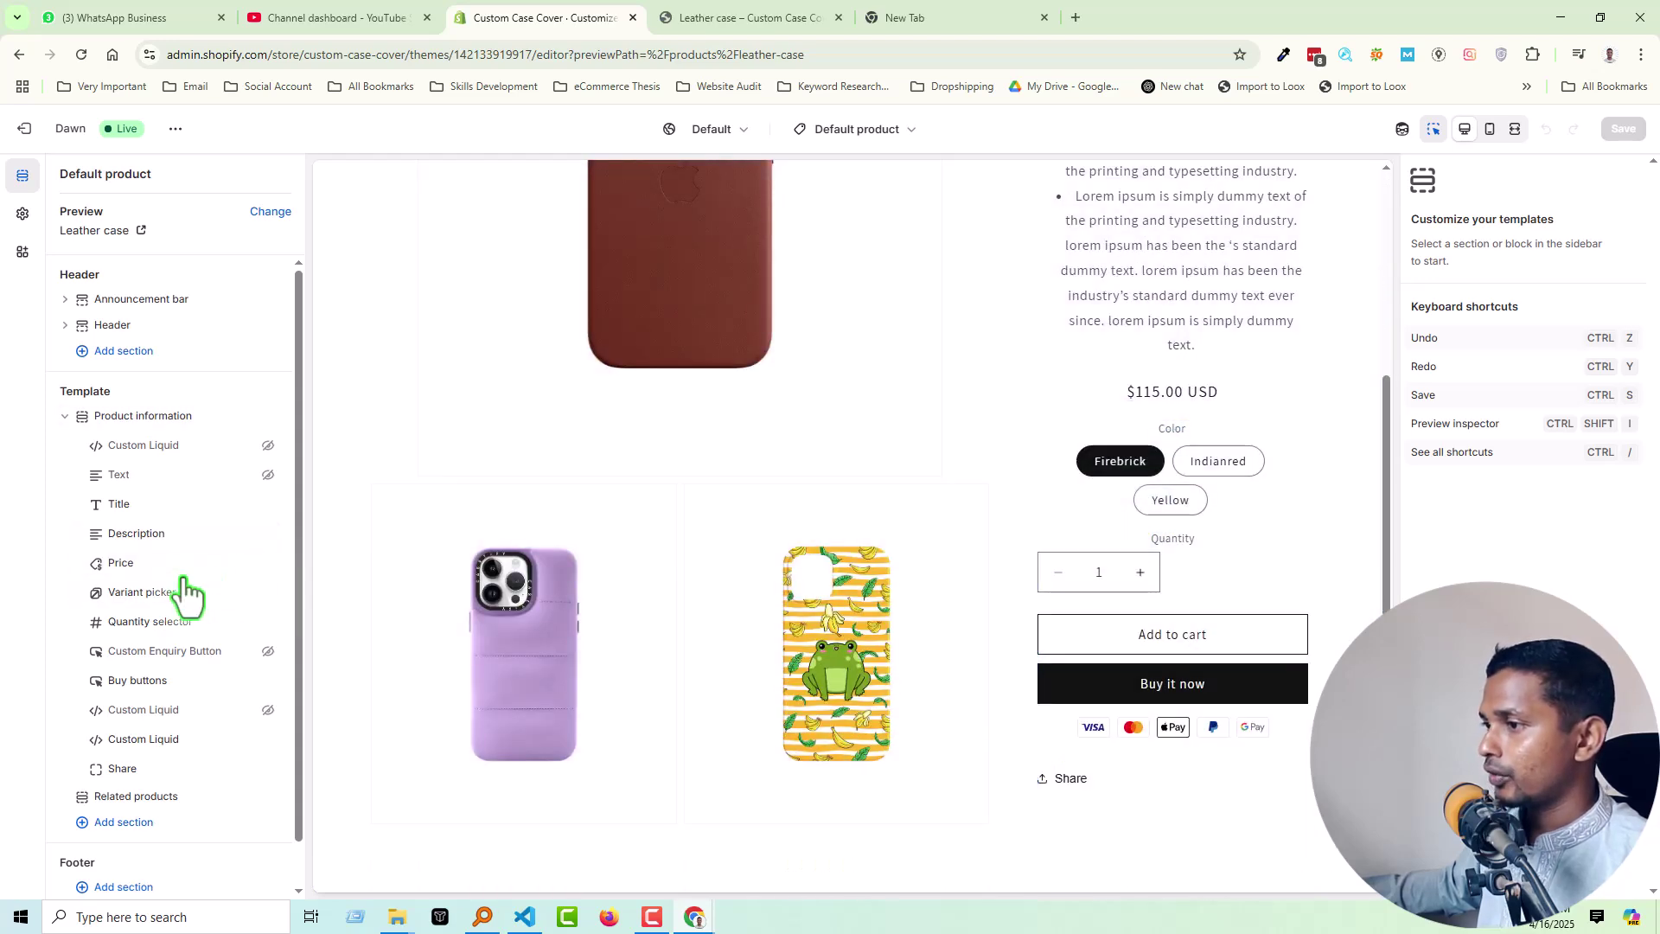
- Add a Custom Liquid block after Share in the Product information section
scroll(183, 588, down, 1)
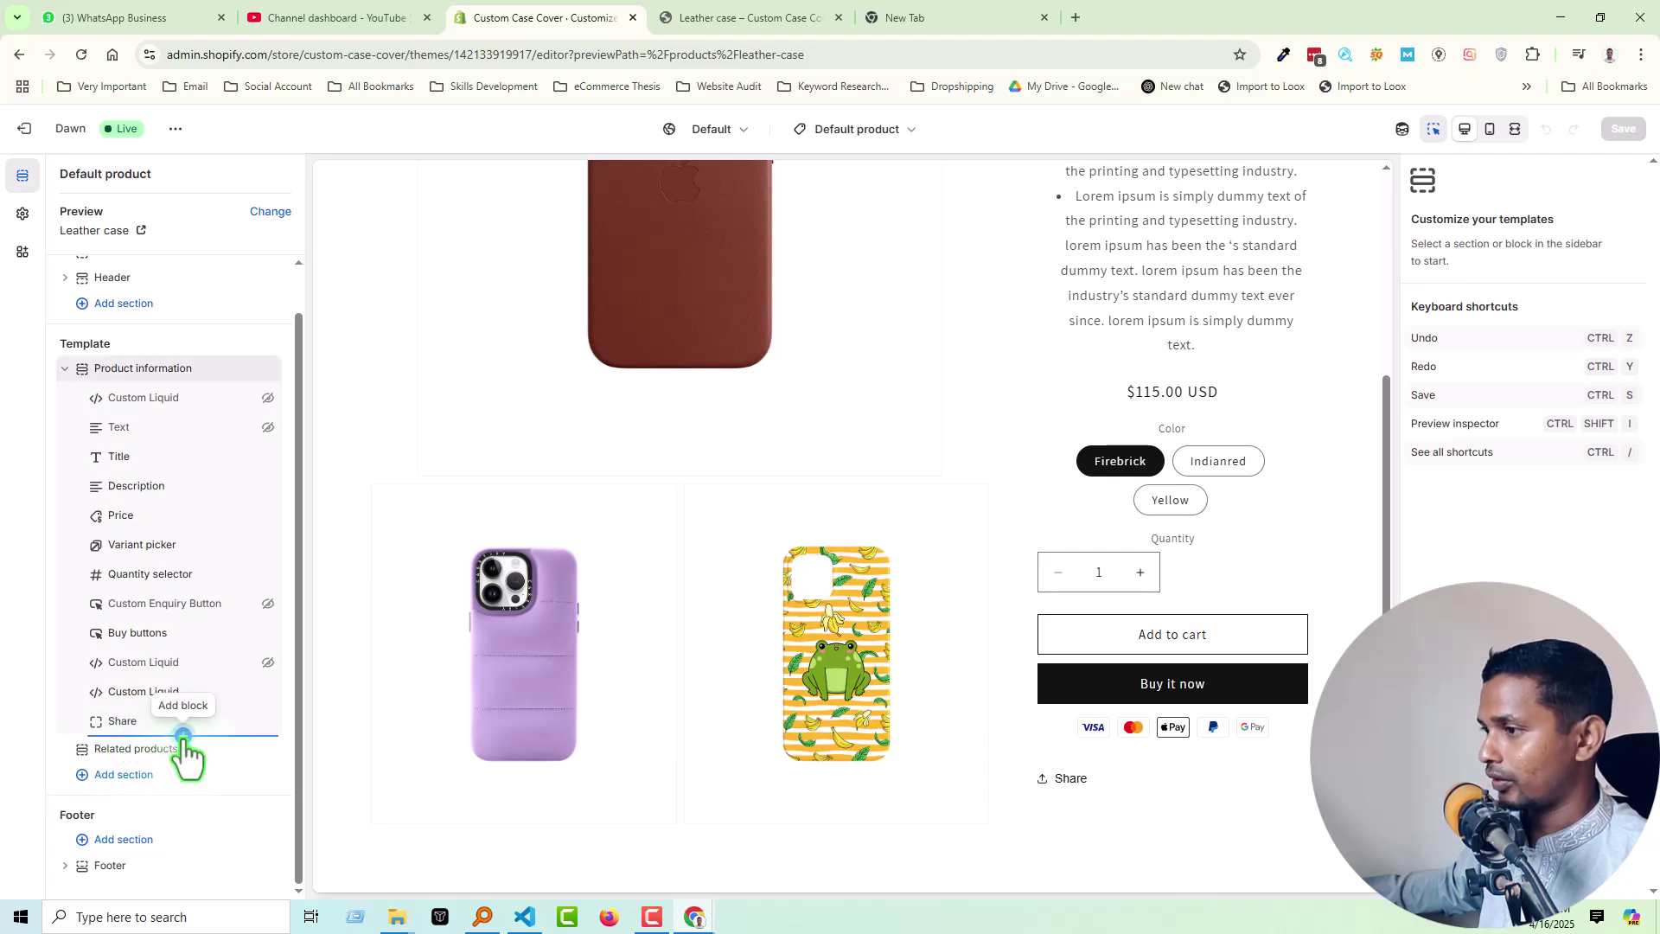
click(183, 734)
click(359, 719)
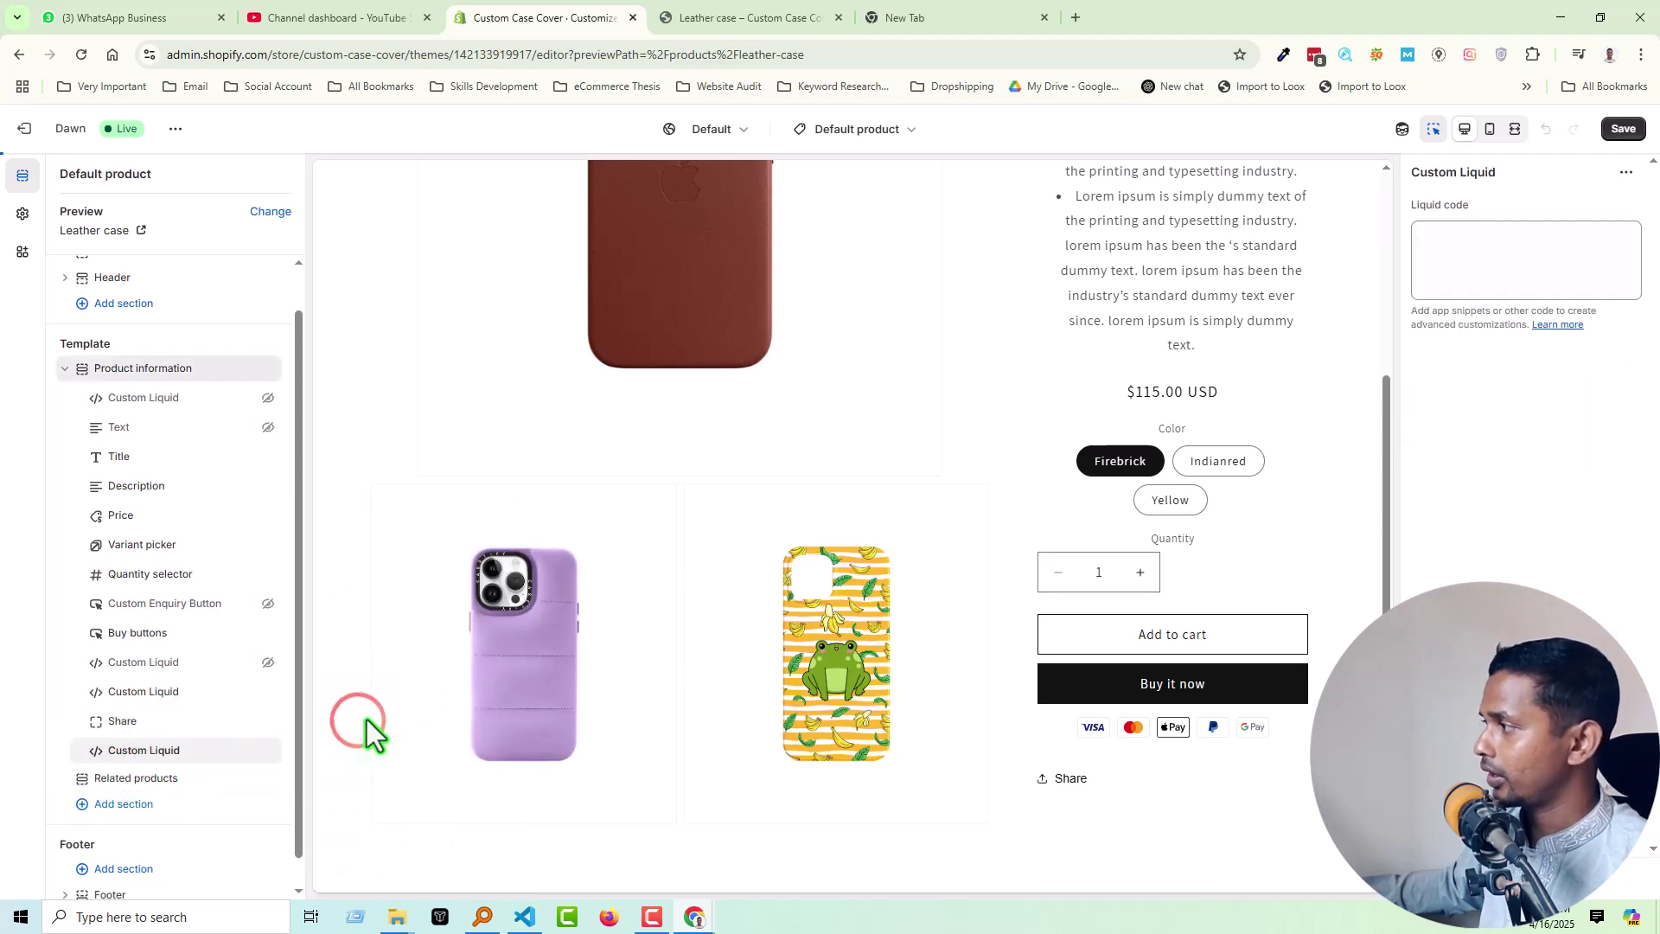
- Switch to VS Code and copy the customButton3D "Make An Enquiry" markup with its style block from the enquiry button liquid file
click(1471, 259)
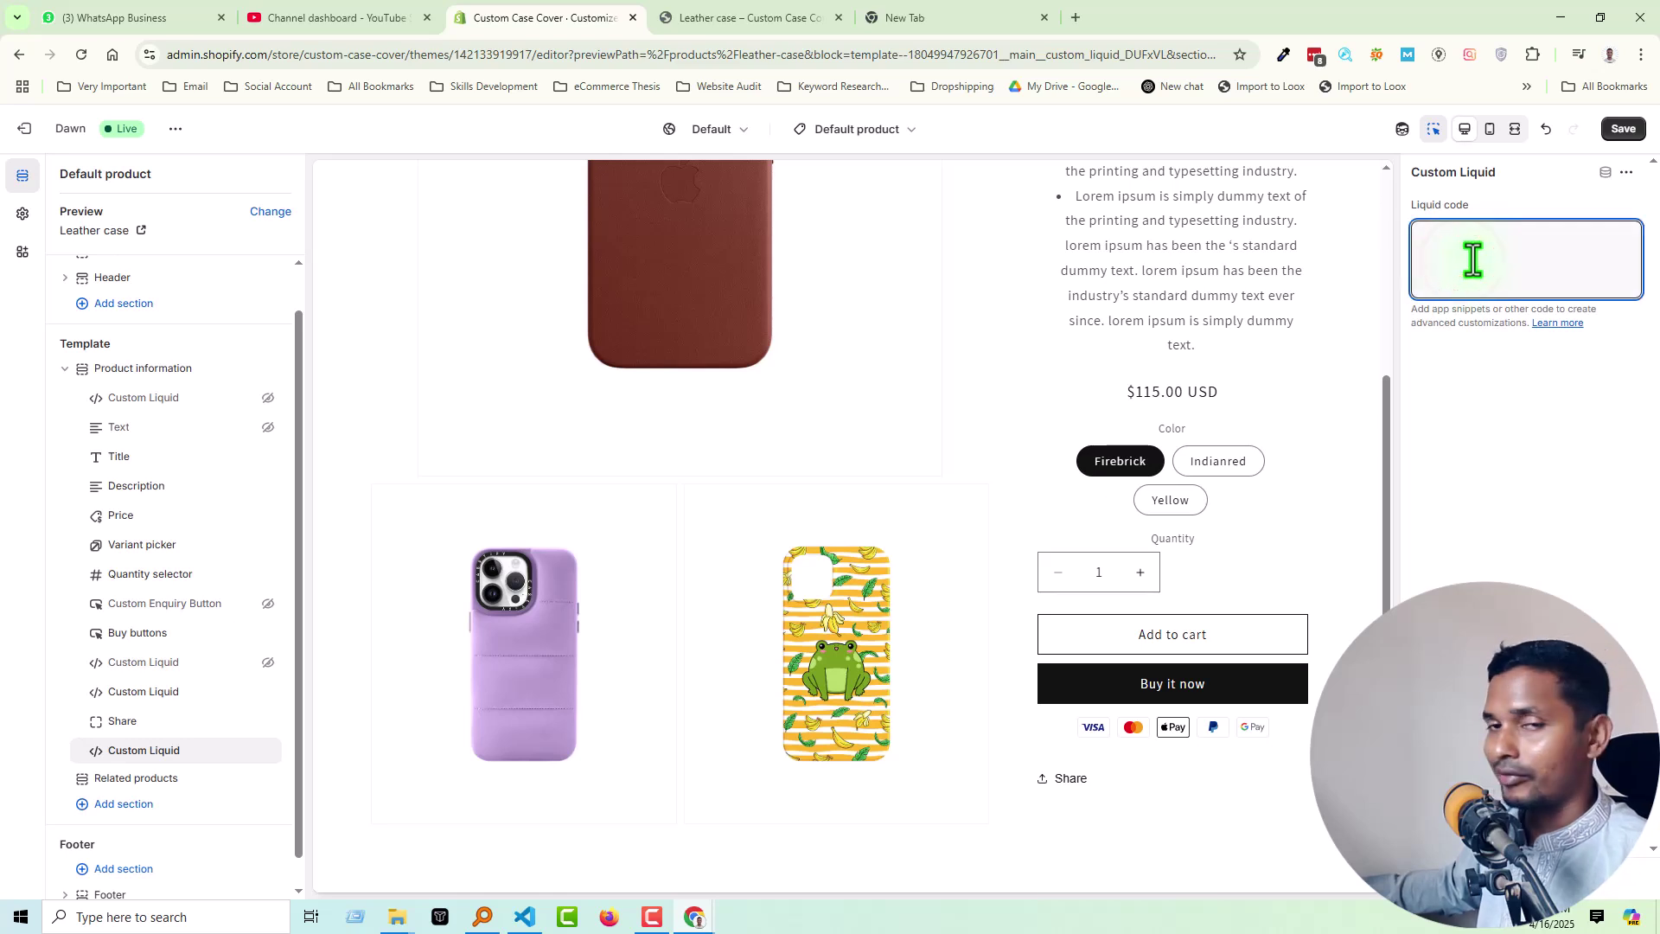
click(524, 917)
drag(560, 748, 380, 264)
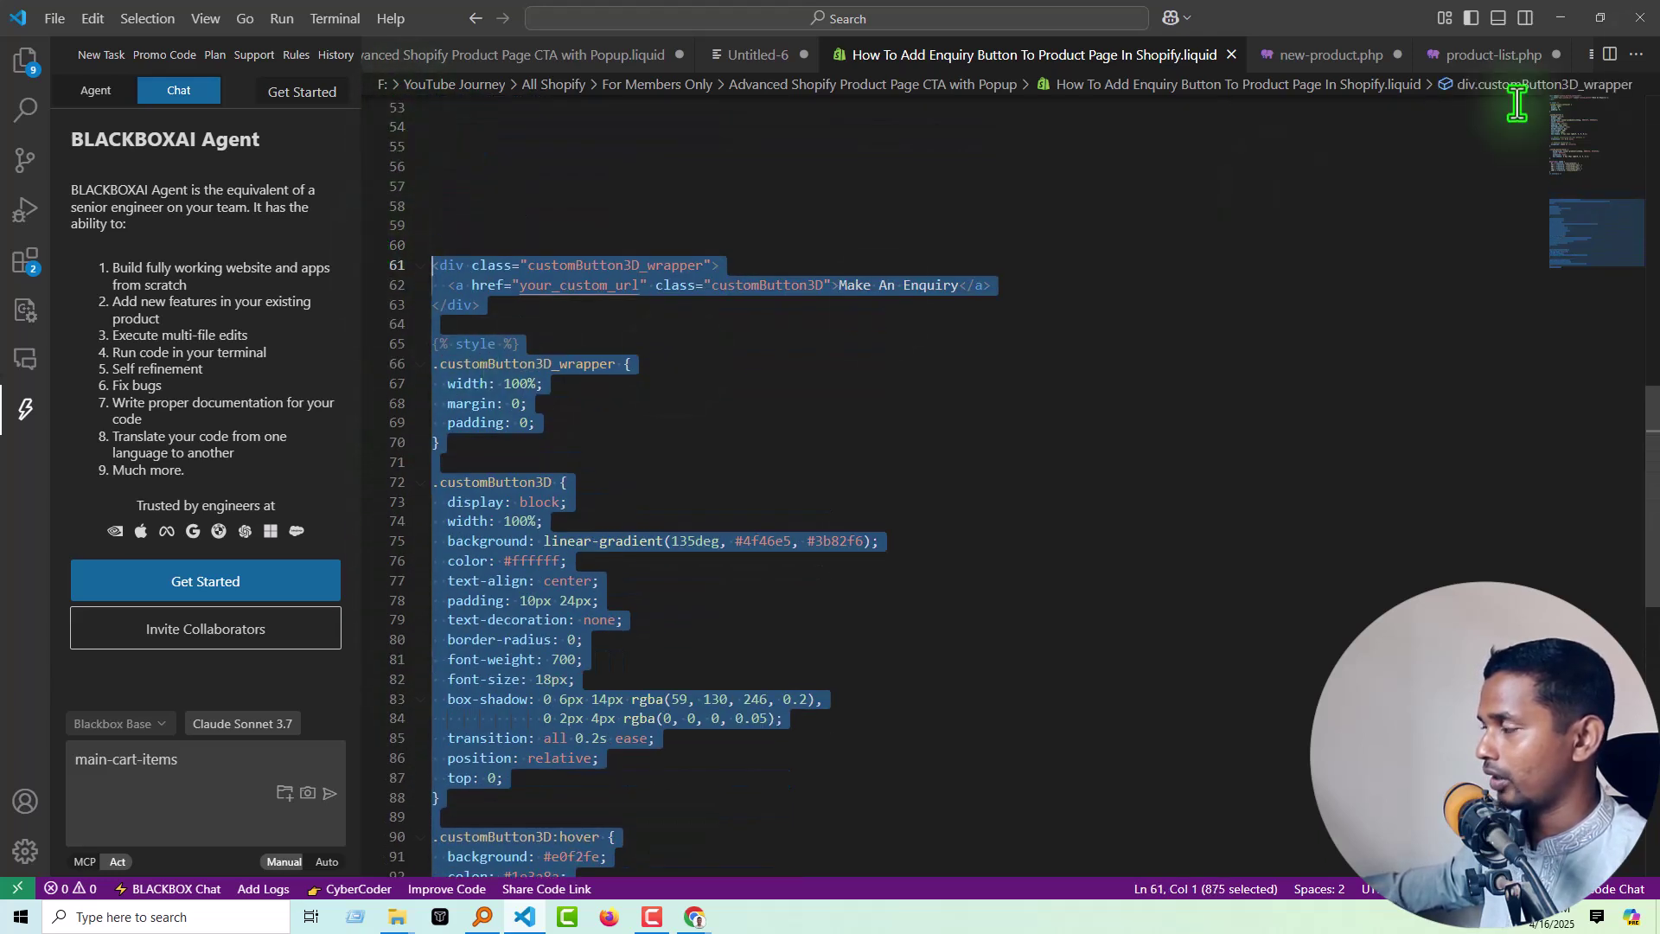
click(1560, 17)
click(1480, 251)
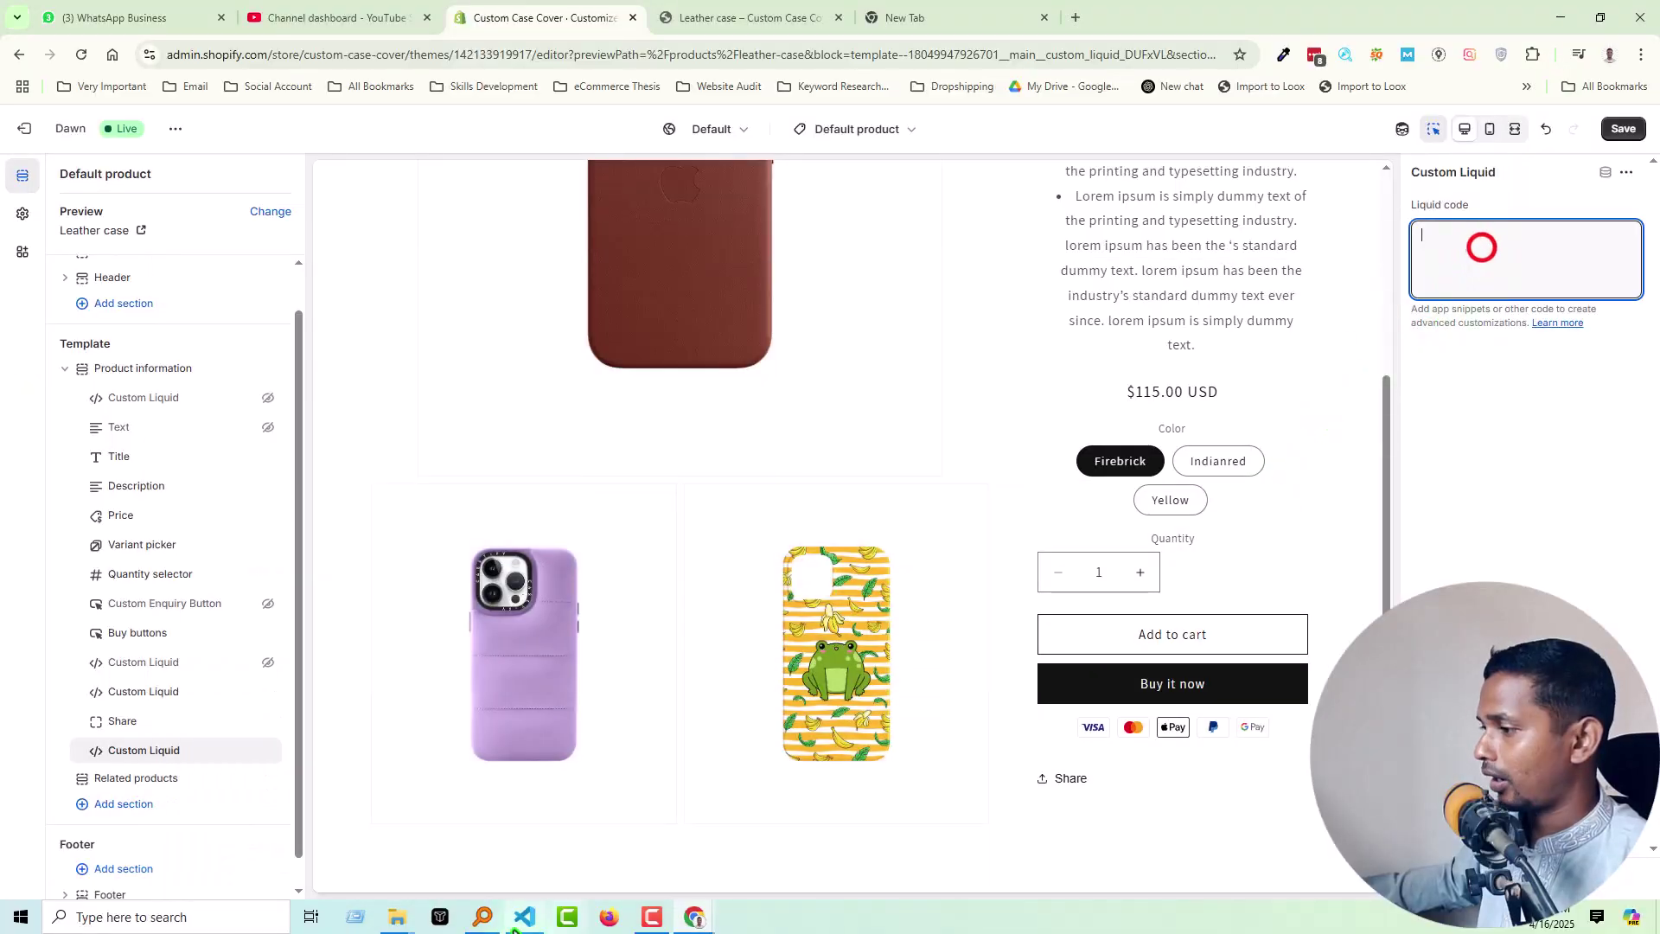
click(524, 917)
click(525, 916)
- Paste the copied button code into the new Custom Liquid block's Liquid code
click(1475, 260)
right_click(1470, 266)
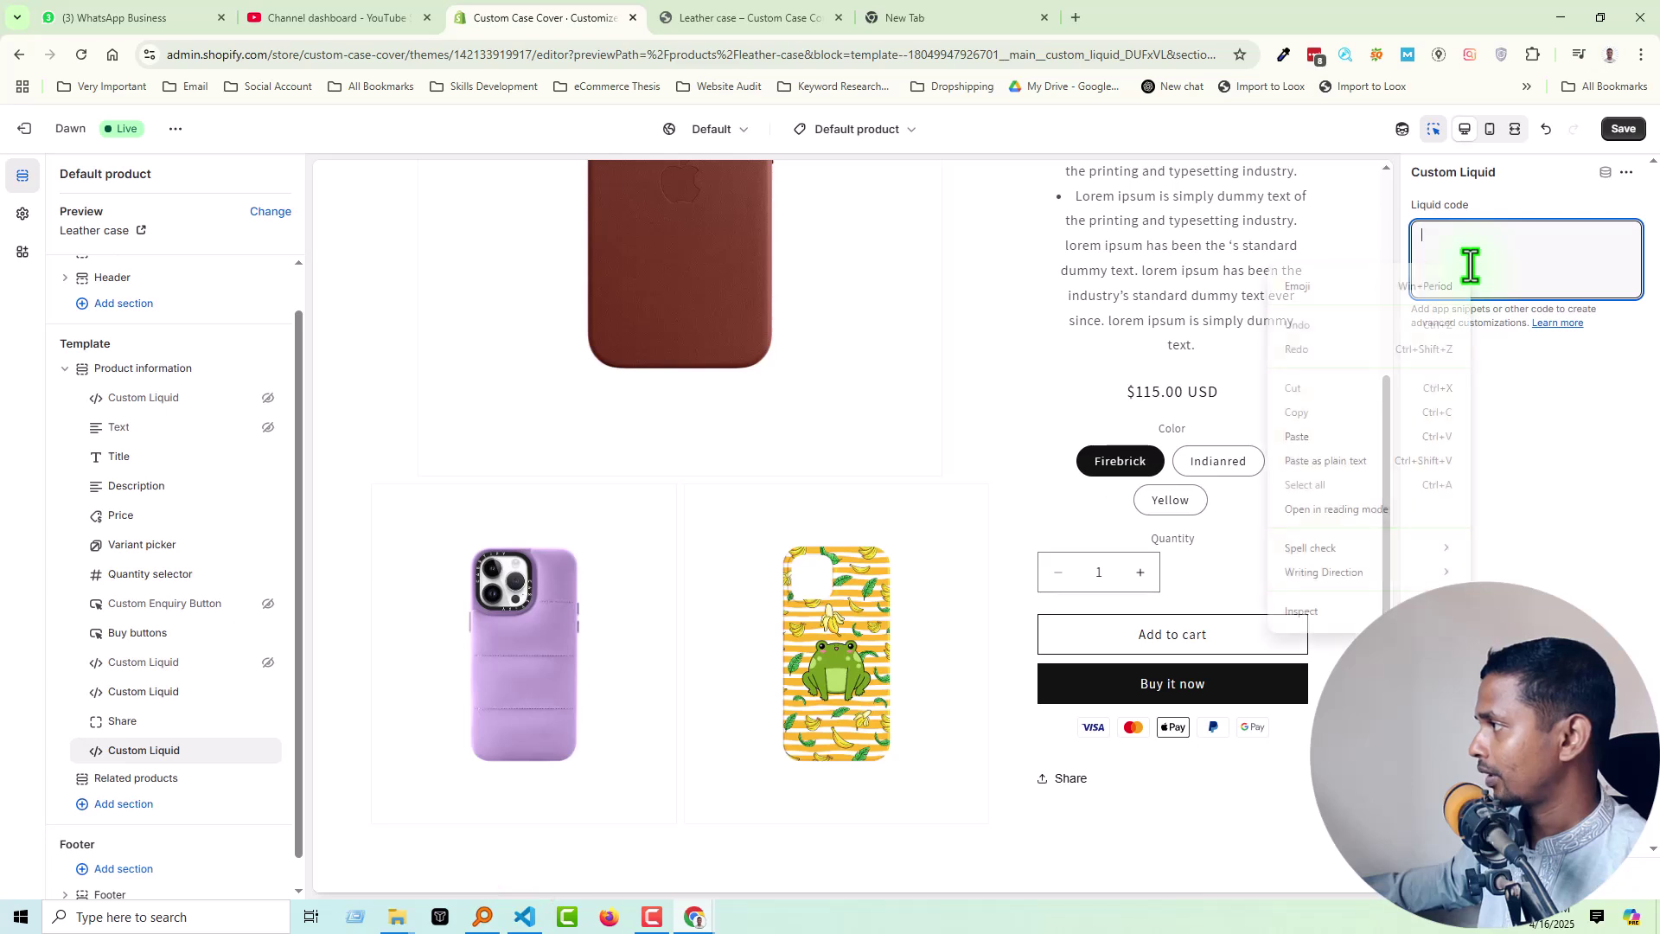
click(1314, 436)
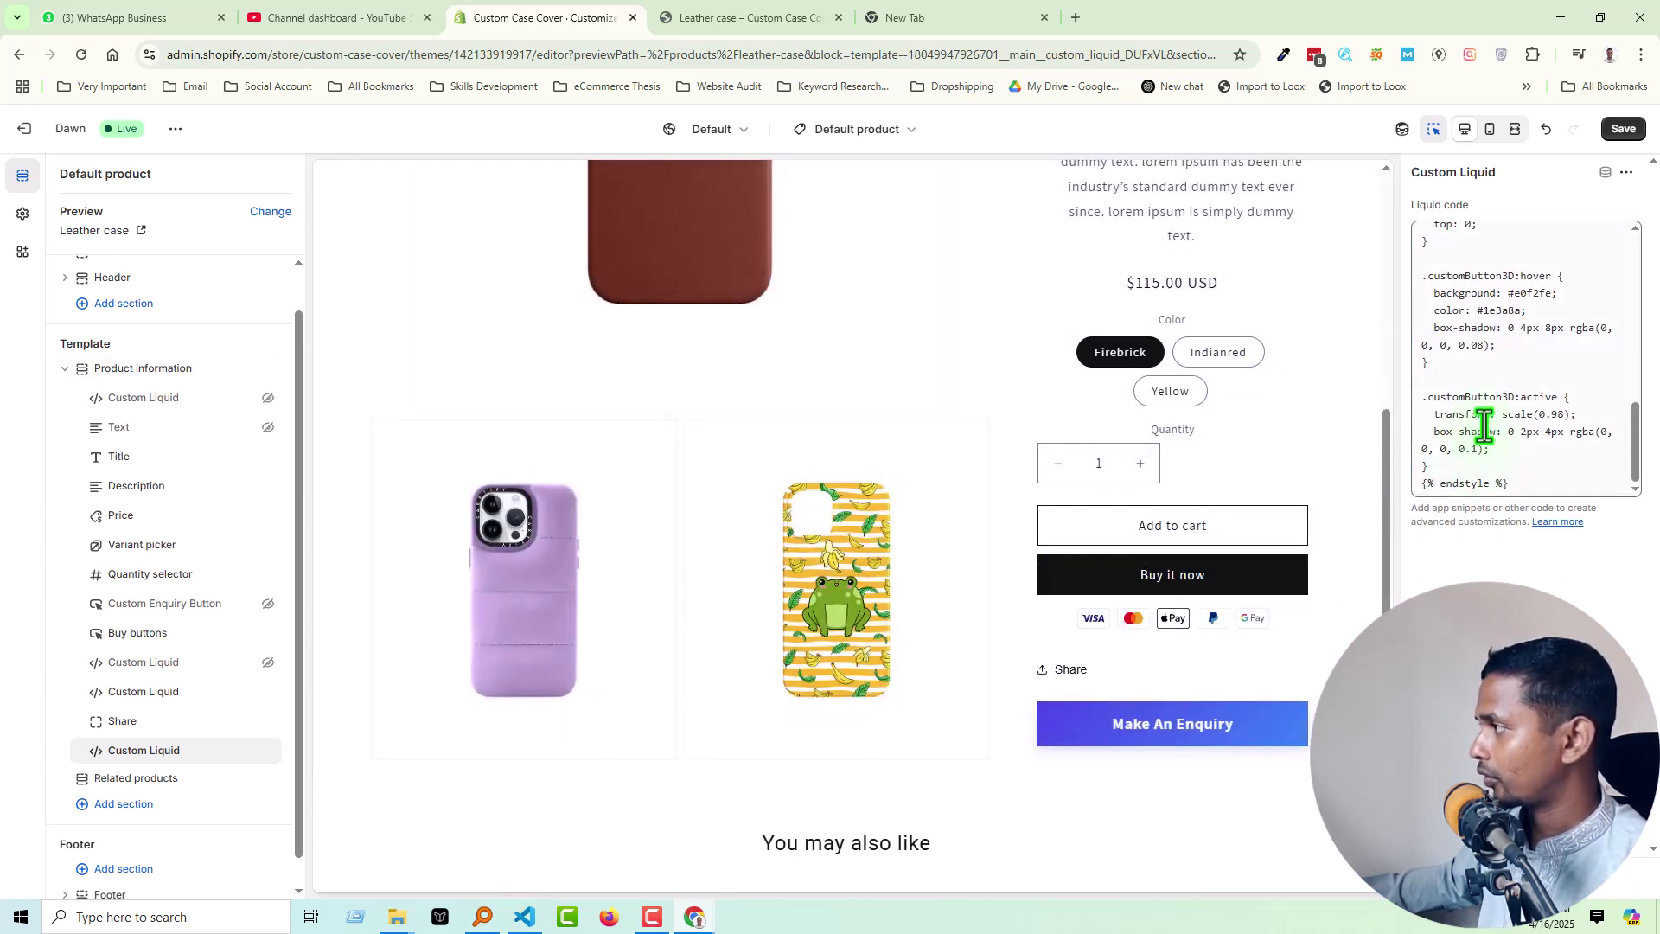
- Replace the your_custom_url placeholder in the button's link with #
scroll(1483, 426, up, 10)
click(1525, 275)
double_click(1525, 275)
text(#)
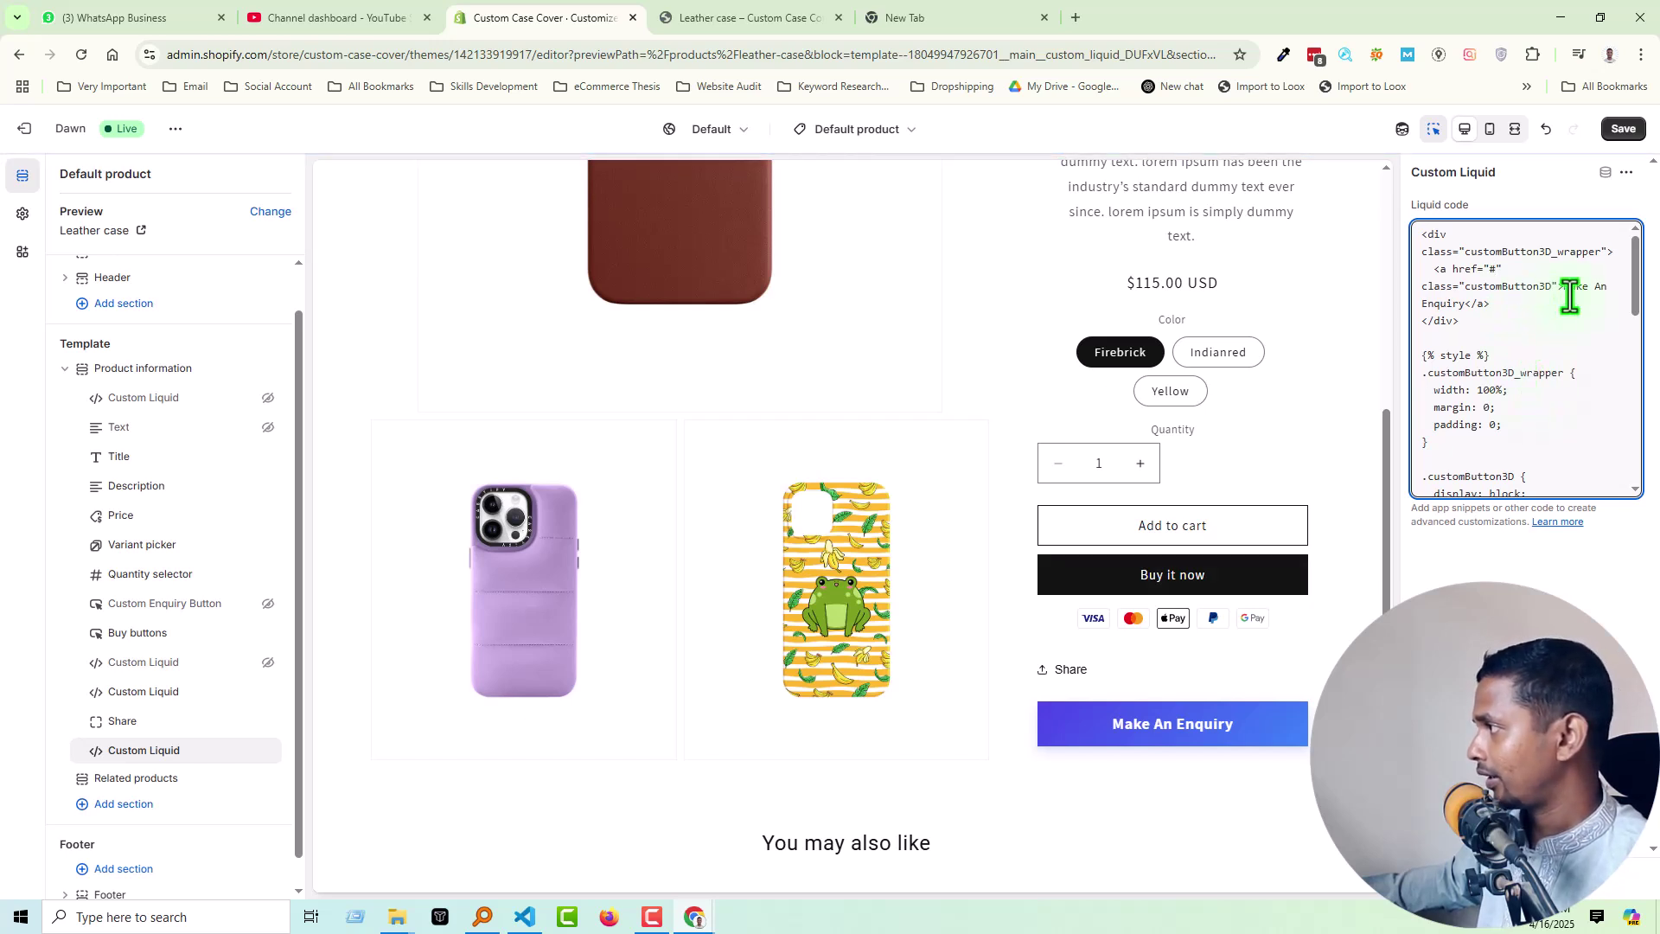
- Try Custom Button as the button label in the Liquid code, and set the label to Contact Now
drag(1563, 286, 1488, 303)
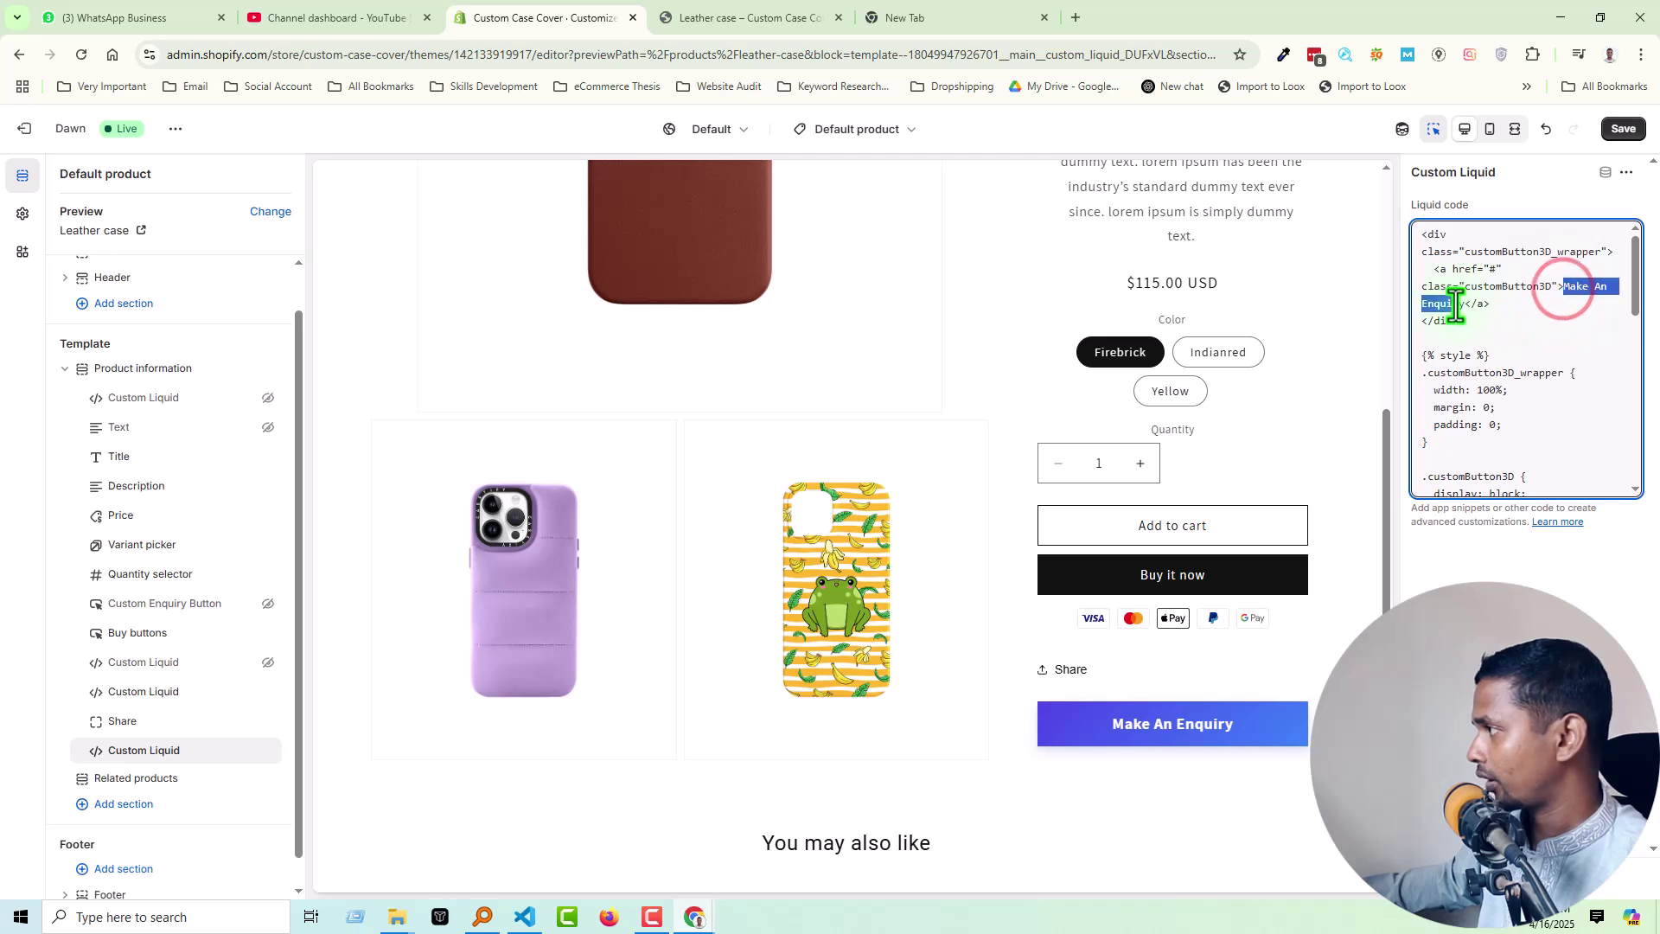
text(Custom Button)
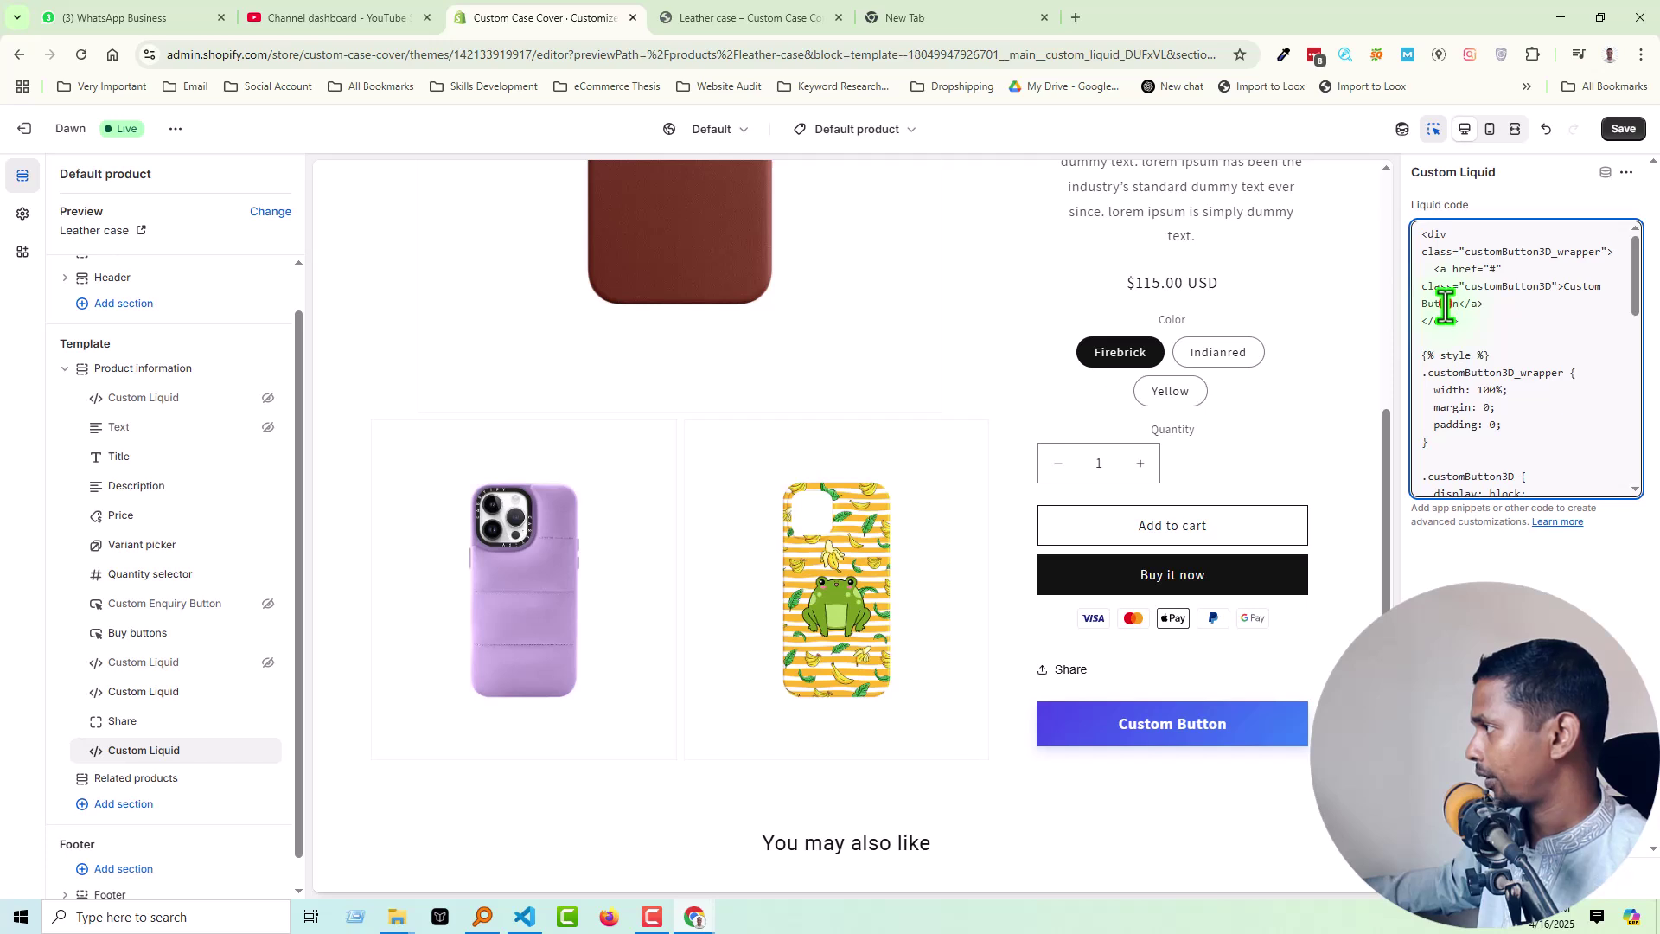
drag(1461, 304, 1563, 286)
text(Contact Now)
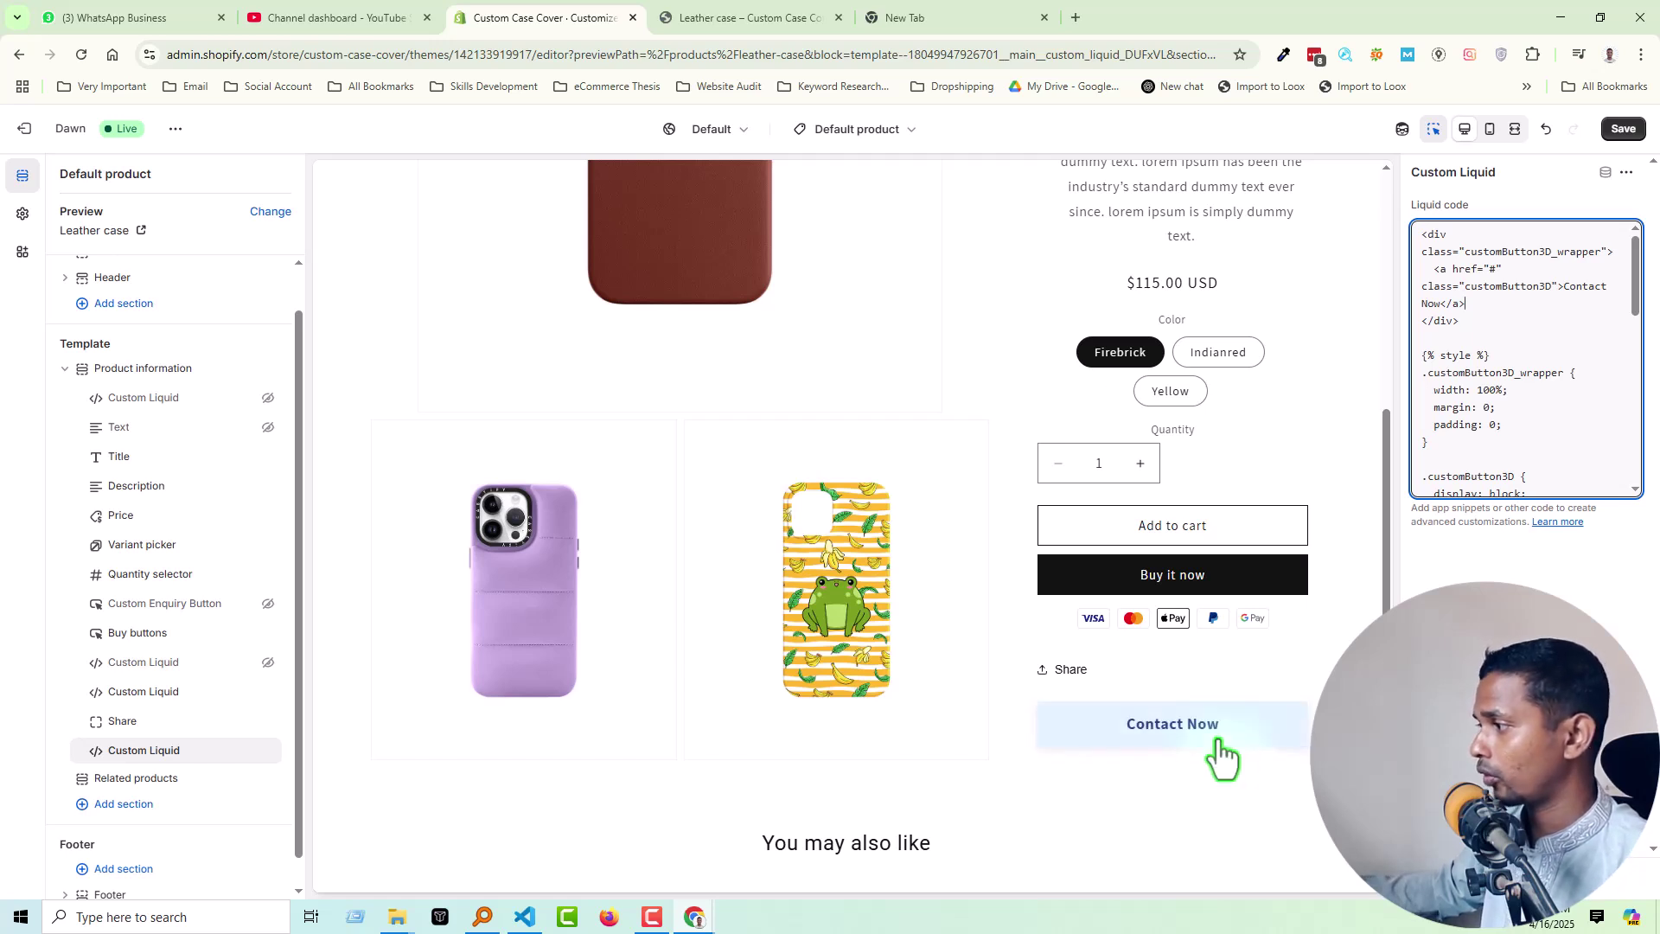
- Save the template and check the Contact Now button on the live Leather case product page
scroll(1556, 388, down, 5)
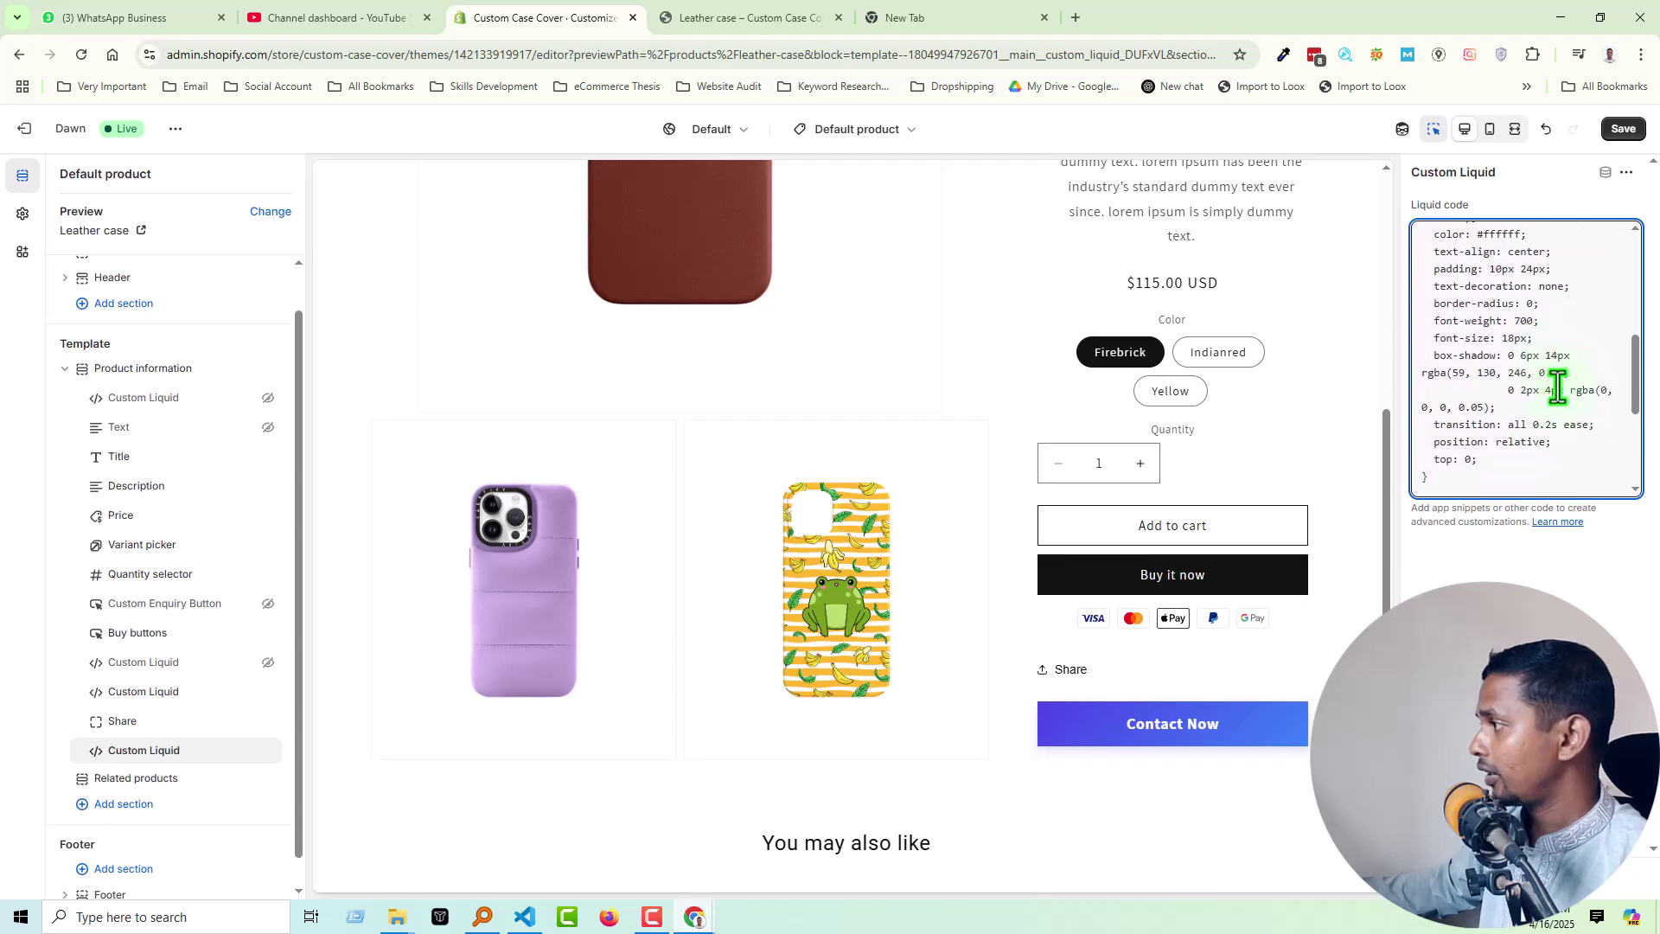
scroll(1556, 388, up, 5)
click(1623, 132)
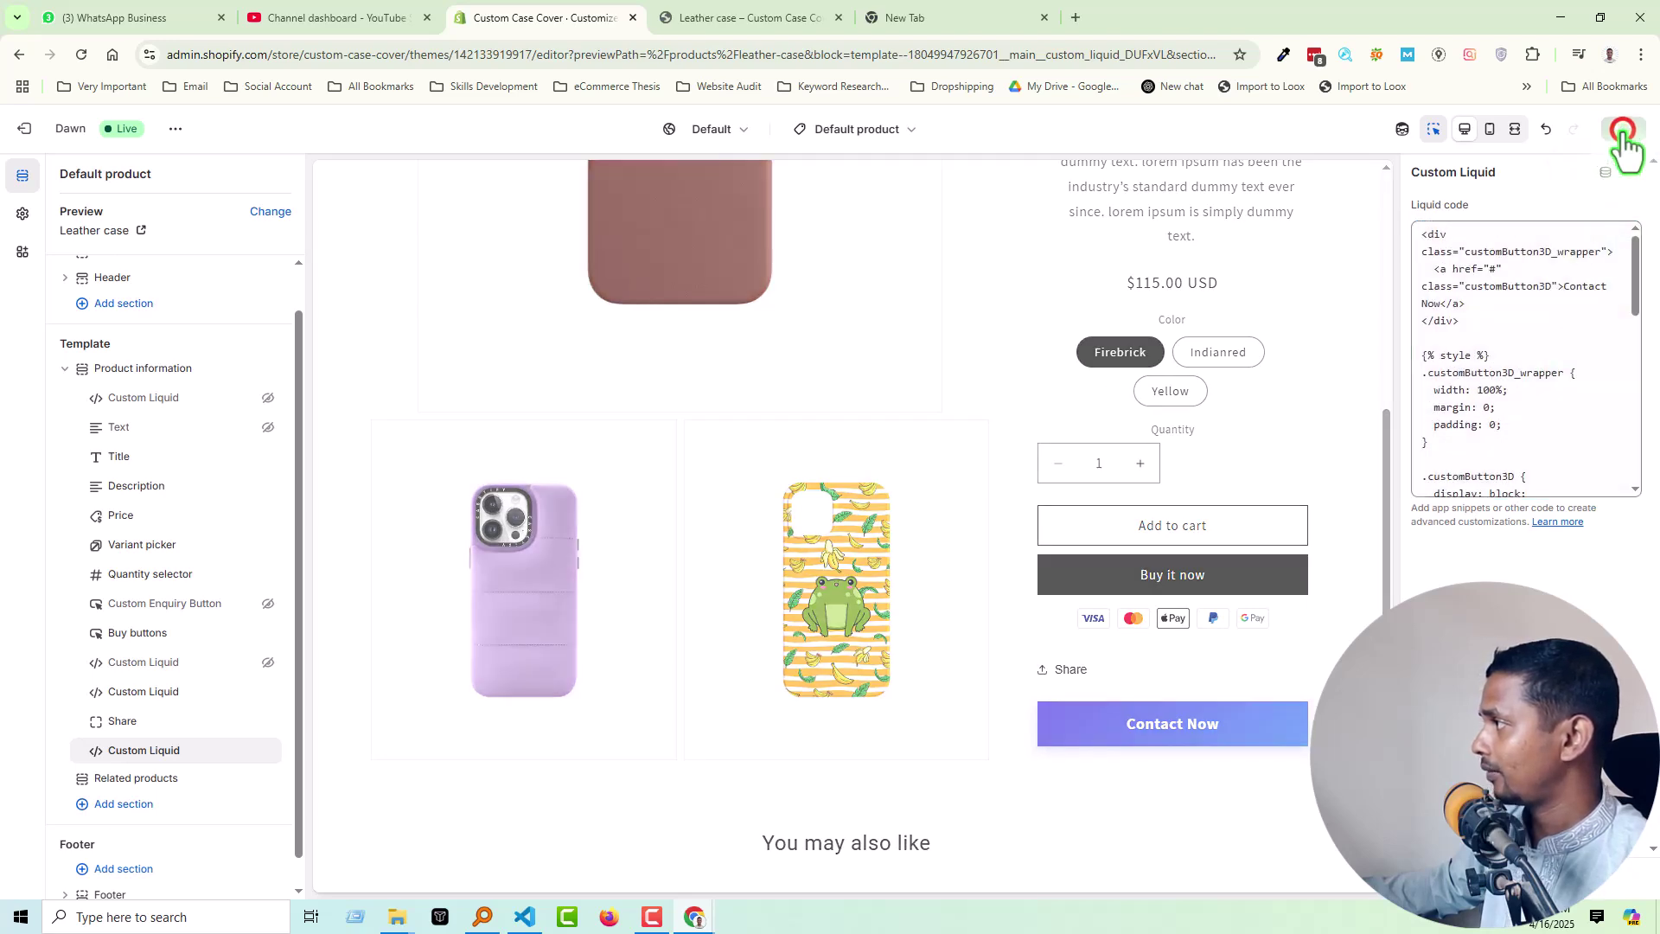
click(751, 17)
scroll(1401, 346, down, 6)
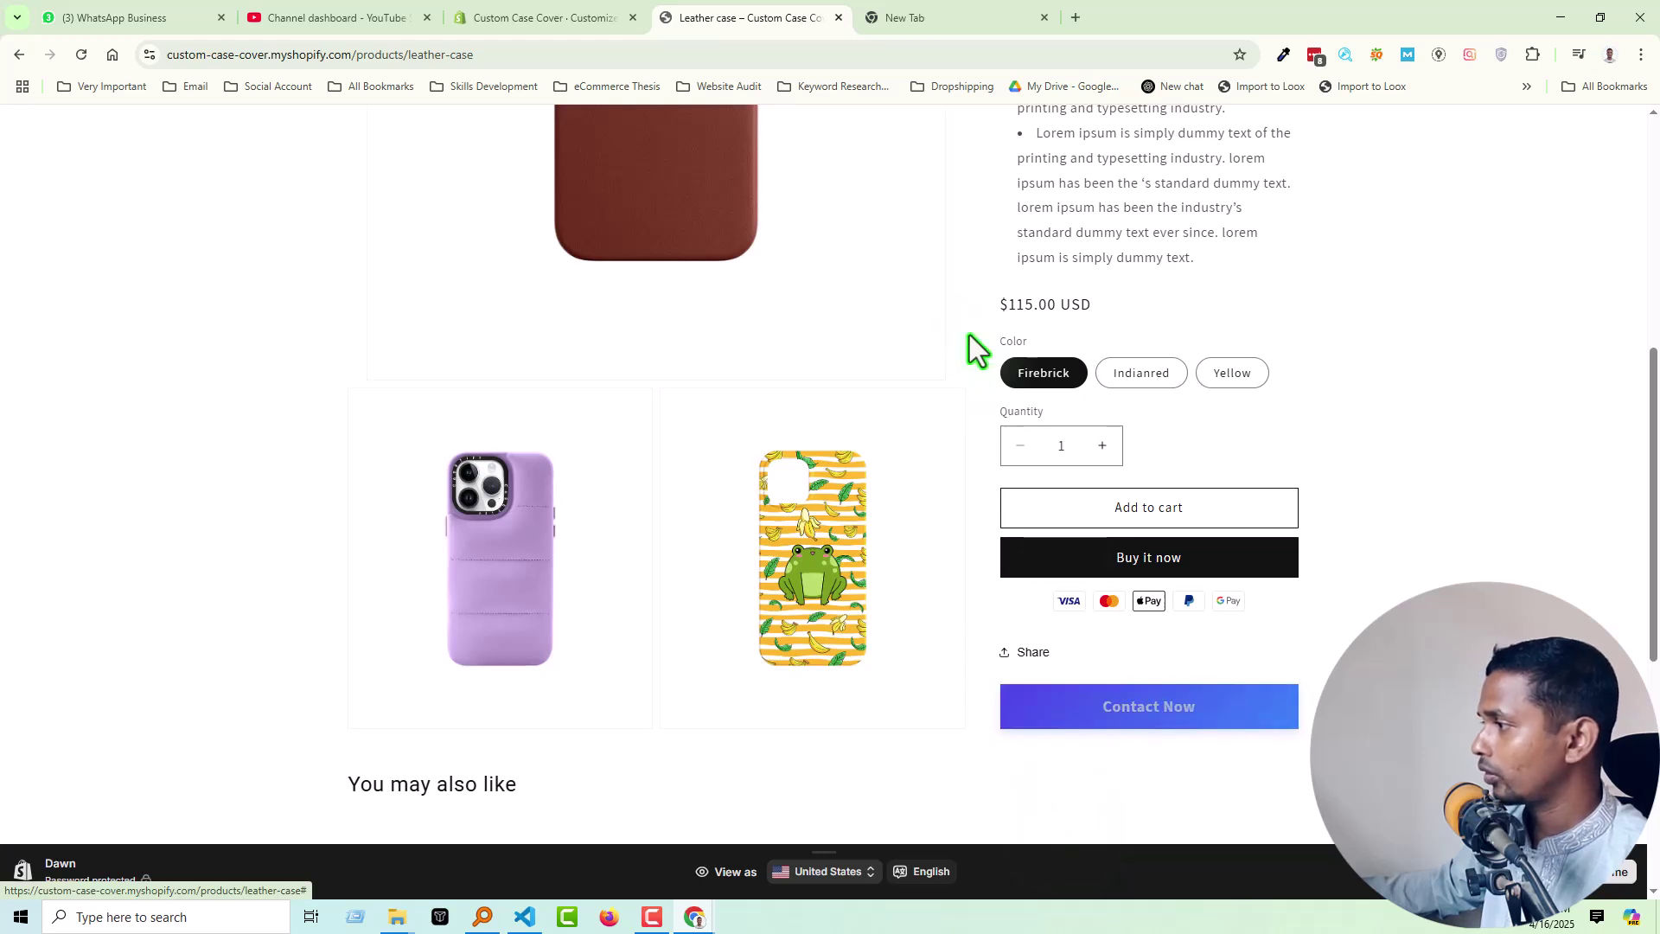
- Return to the theme editor and move the Contact Now Custom Liquid block above the Share block
click(544, 17)
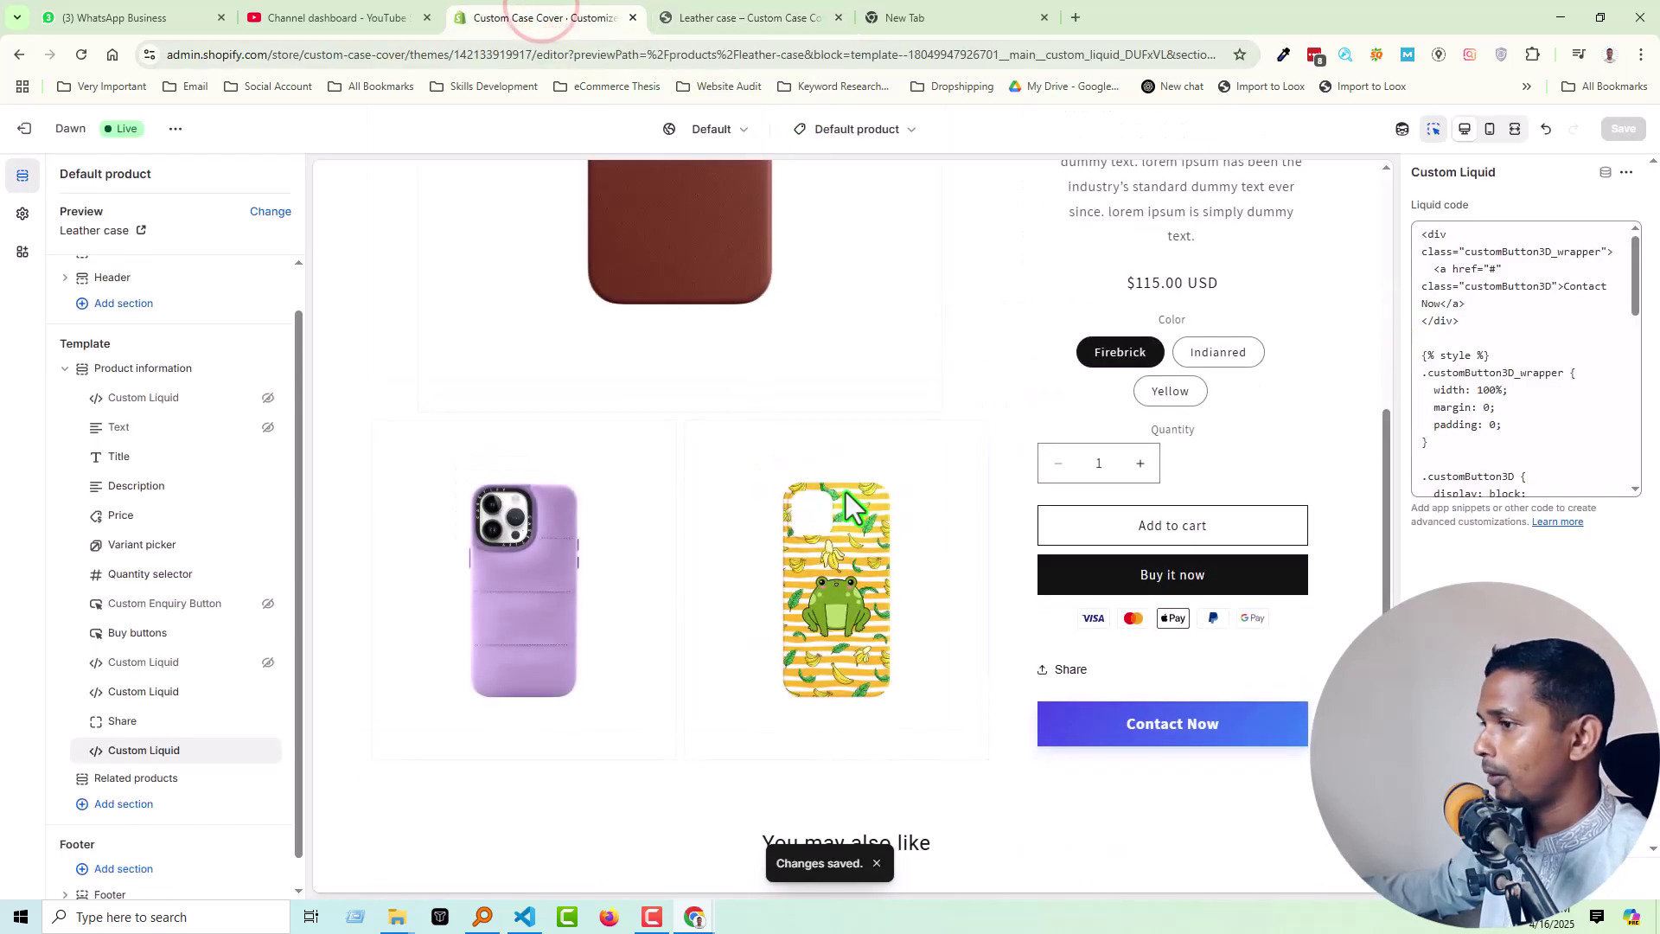
mouse_move(96, 757)
mouse_down()
mouse_move(61, 658)
mouse_move(74, 734)
mouse_up()
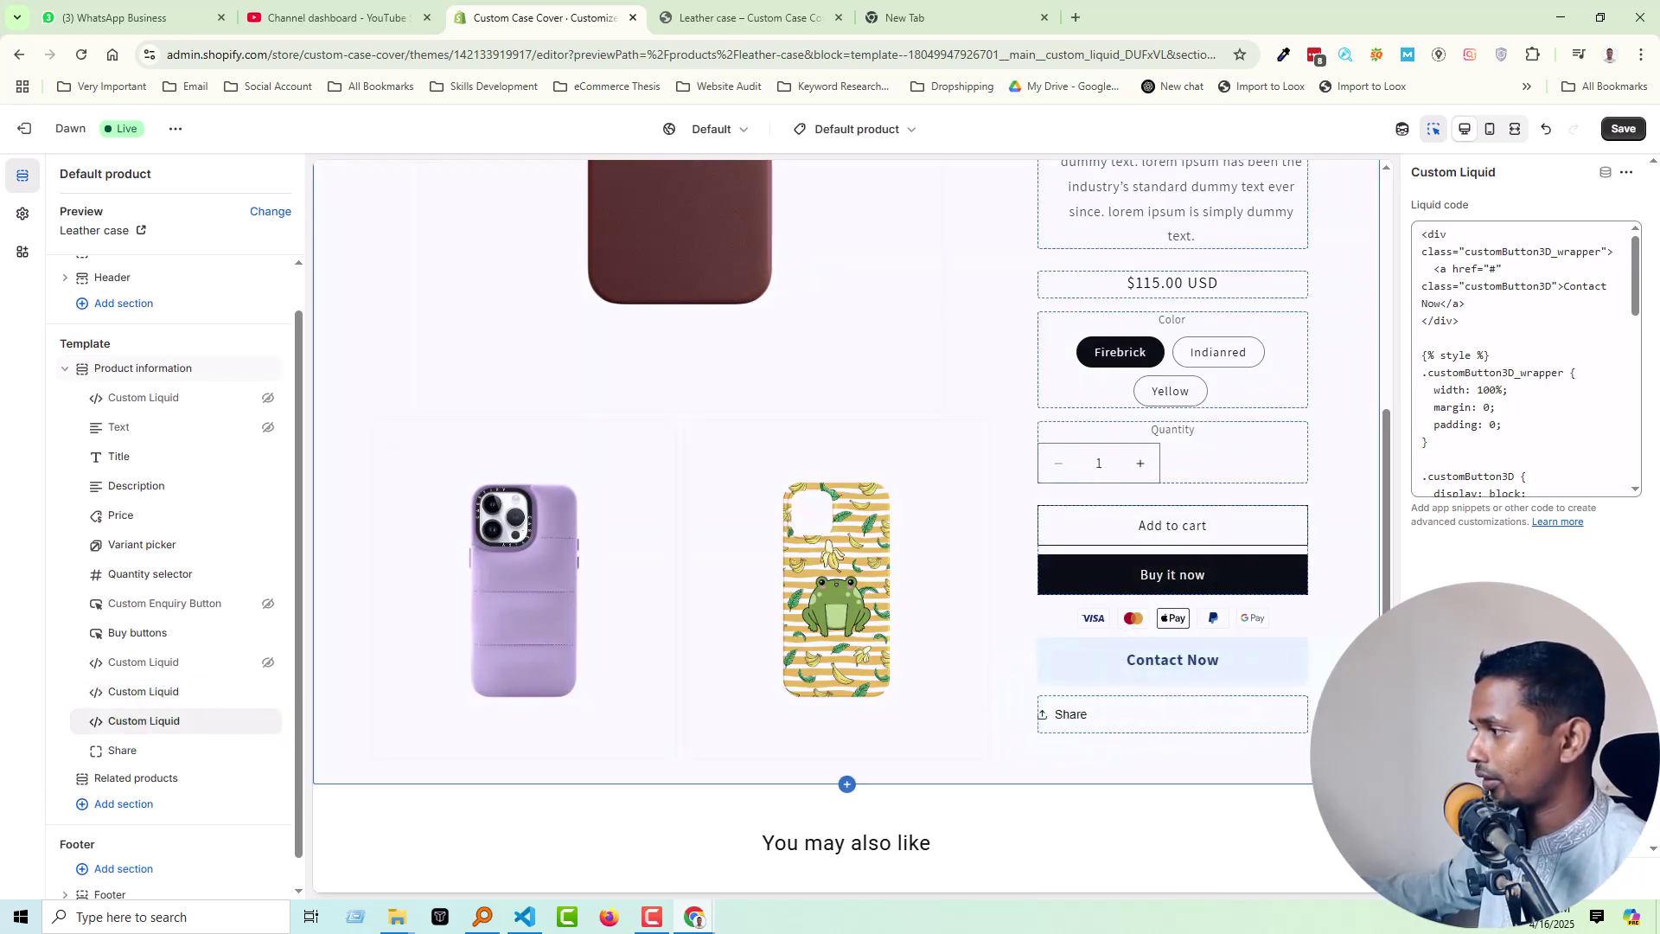
- Try green as the background in the .customButton3D:hover rule, and set that hover background to yellow
scroll(1474, 400, down, 3)
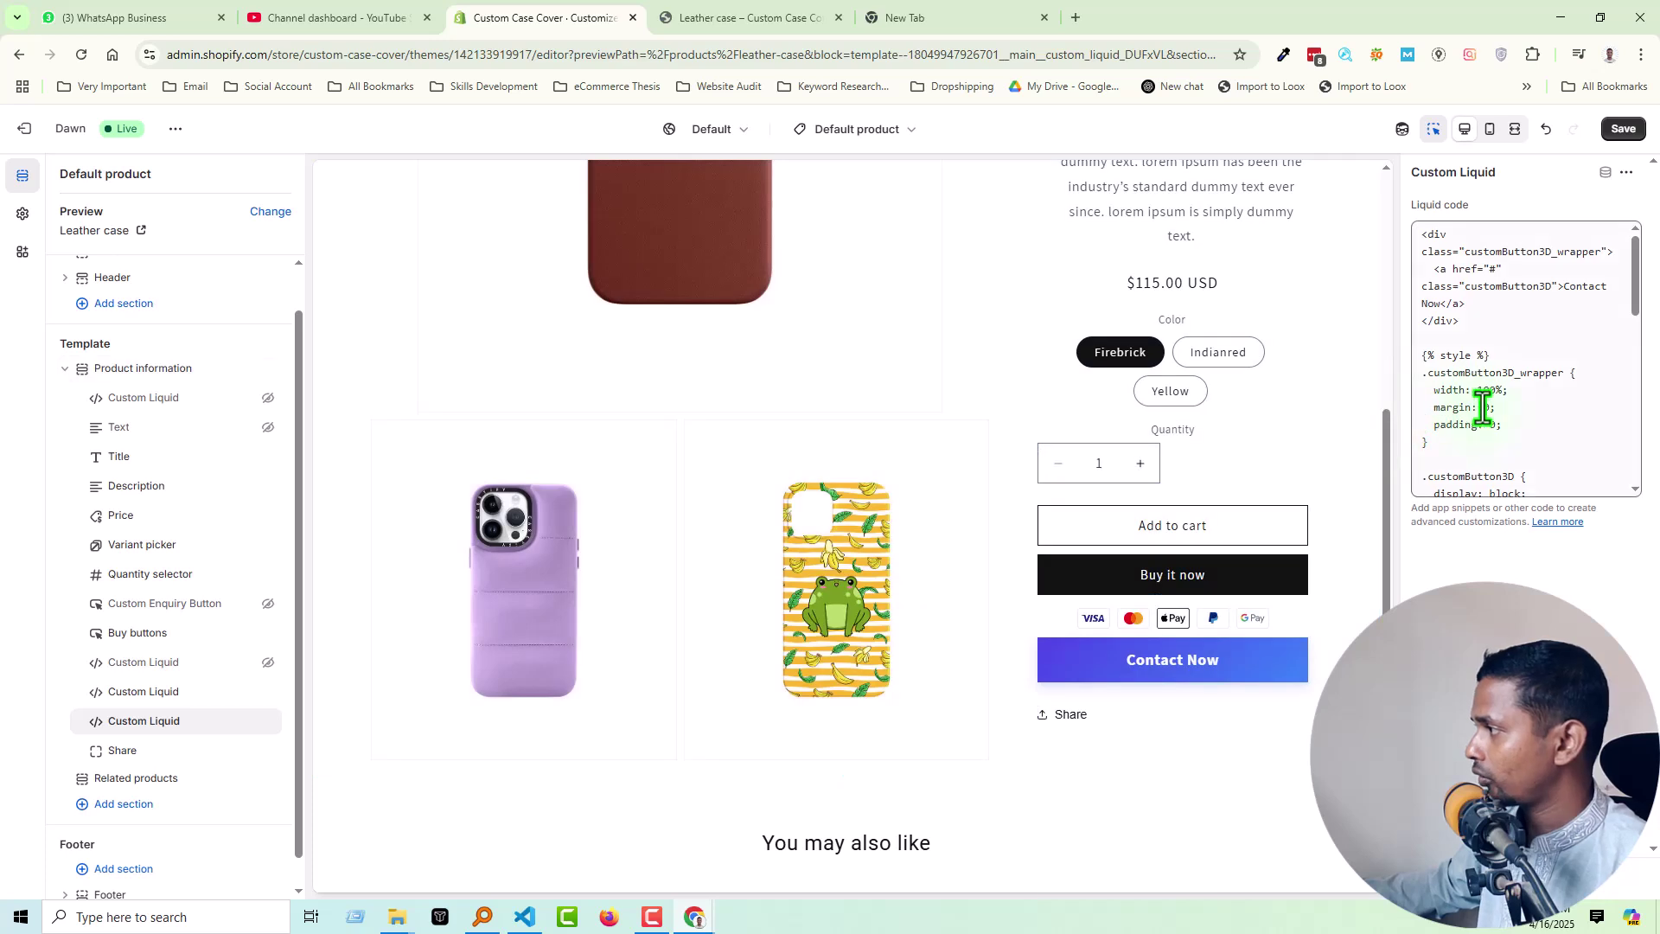
scroll(1487, 406, down, 3)
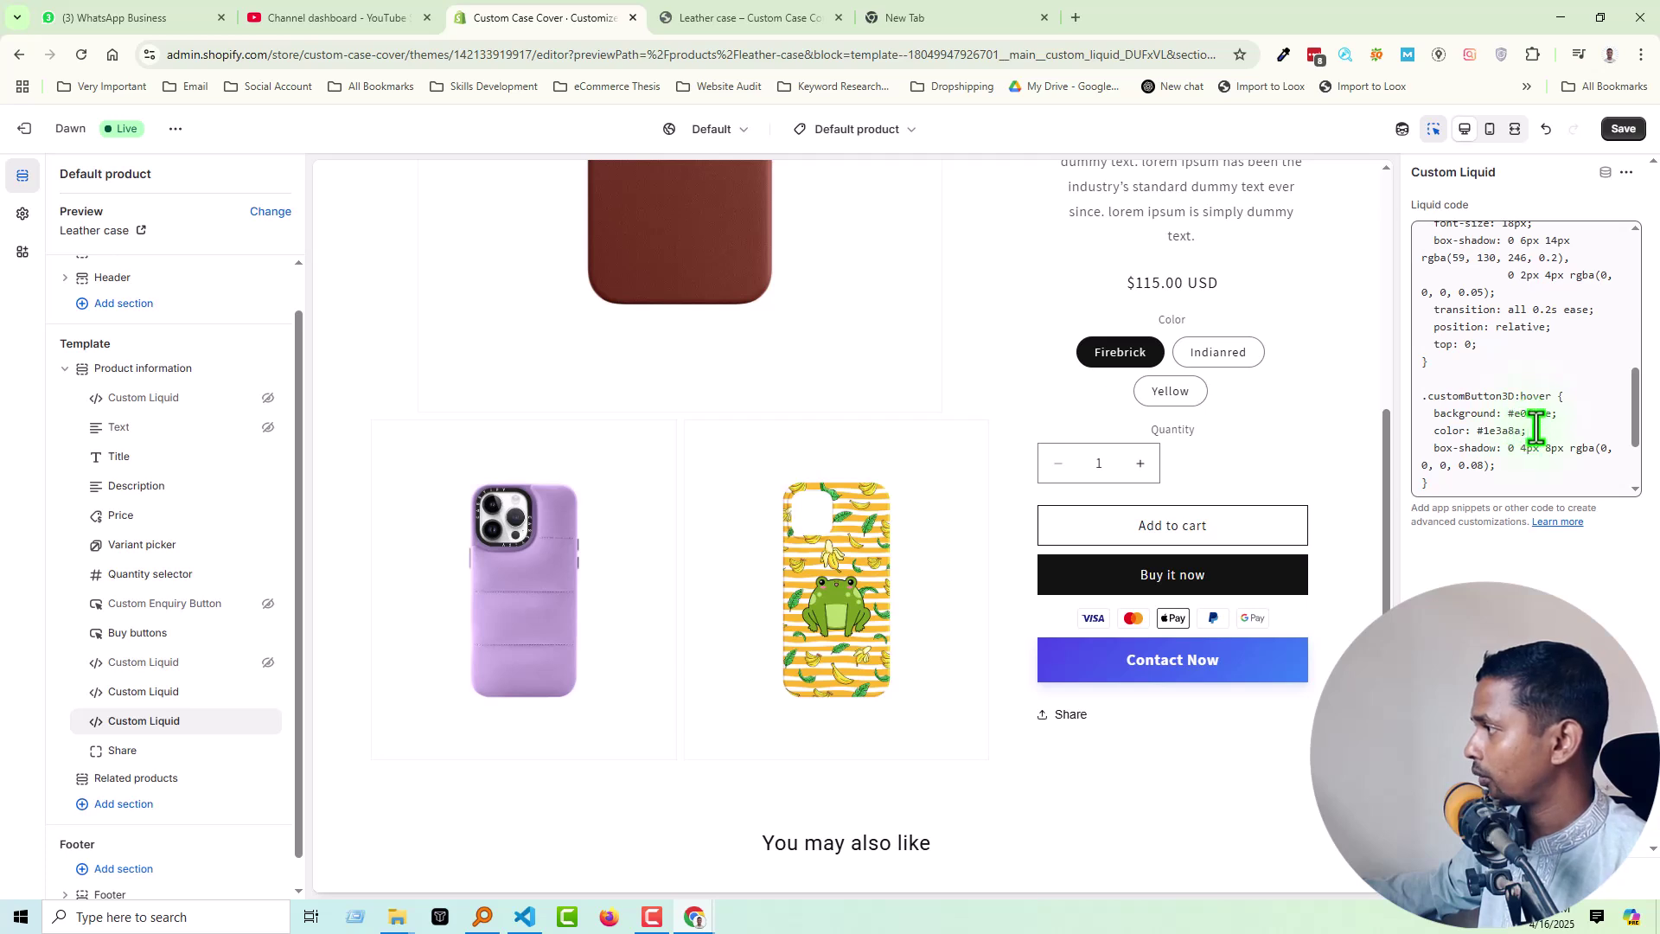
double_click(1532, 413)
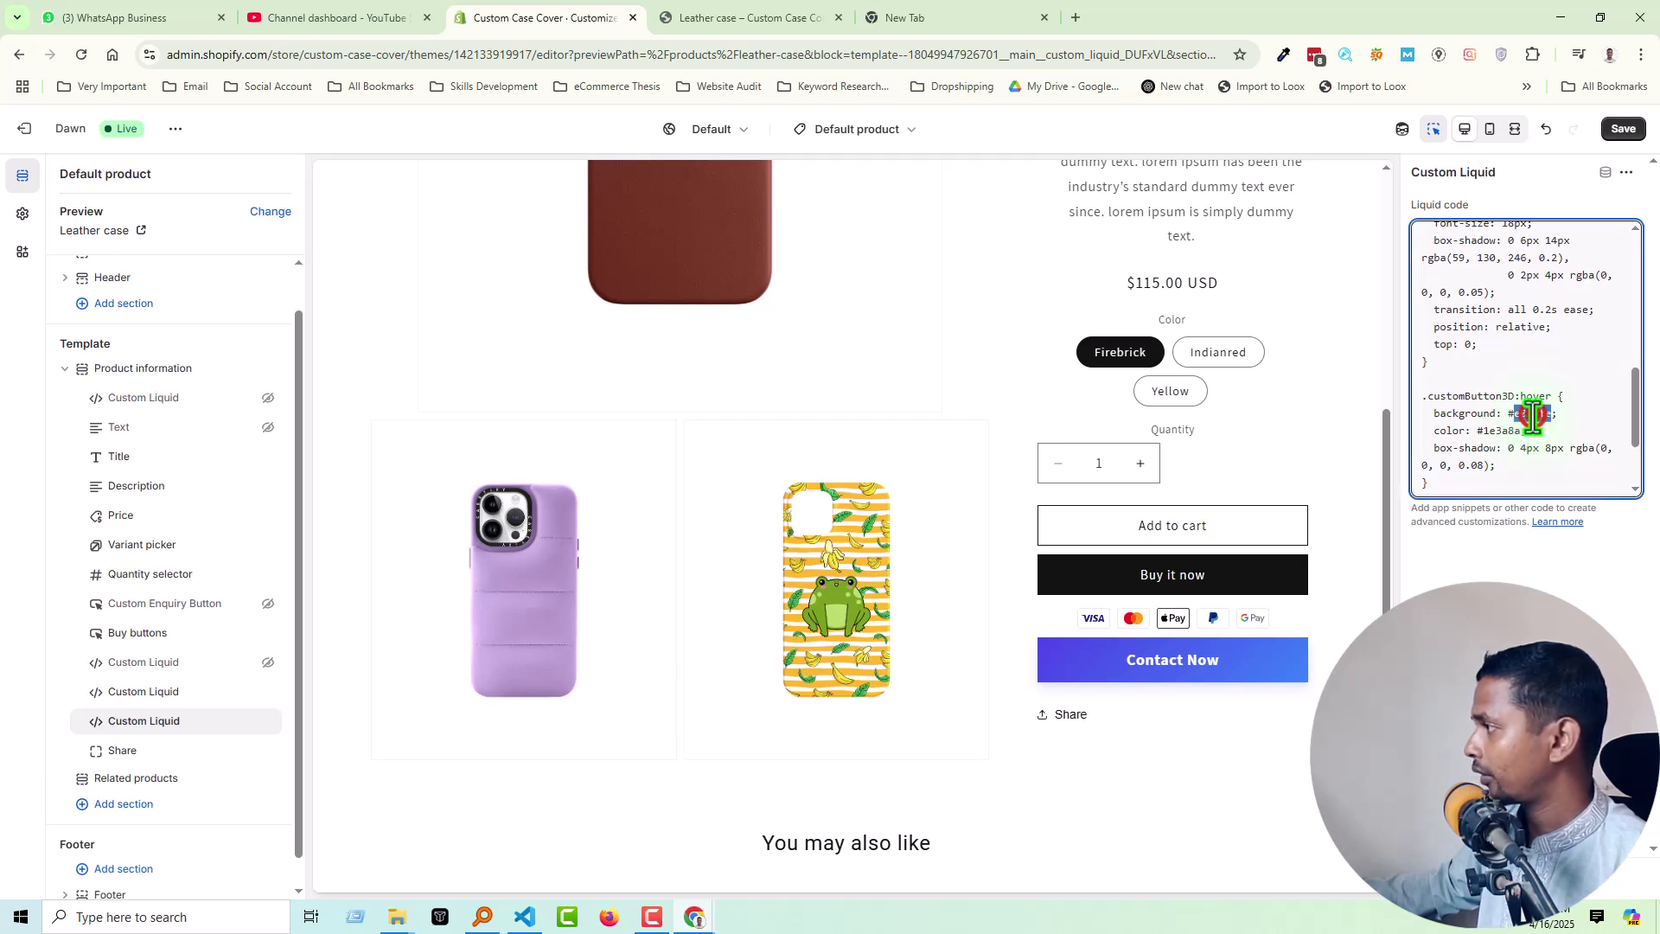
text(green)
click(1514, 413)
key(BackSpace)
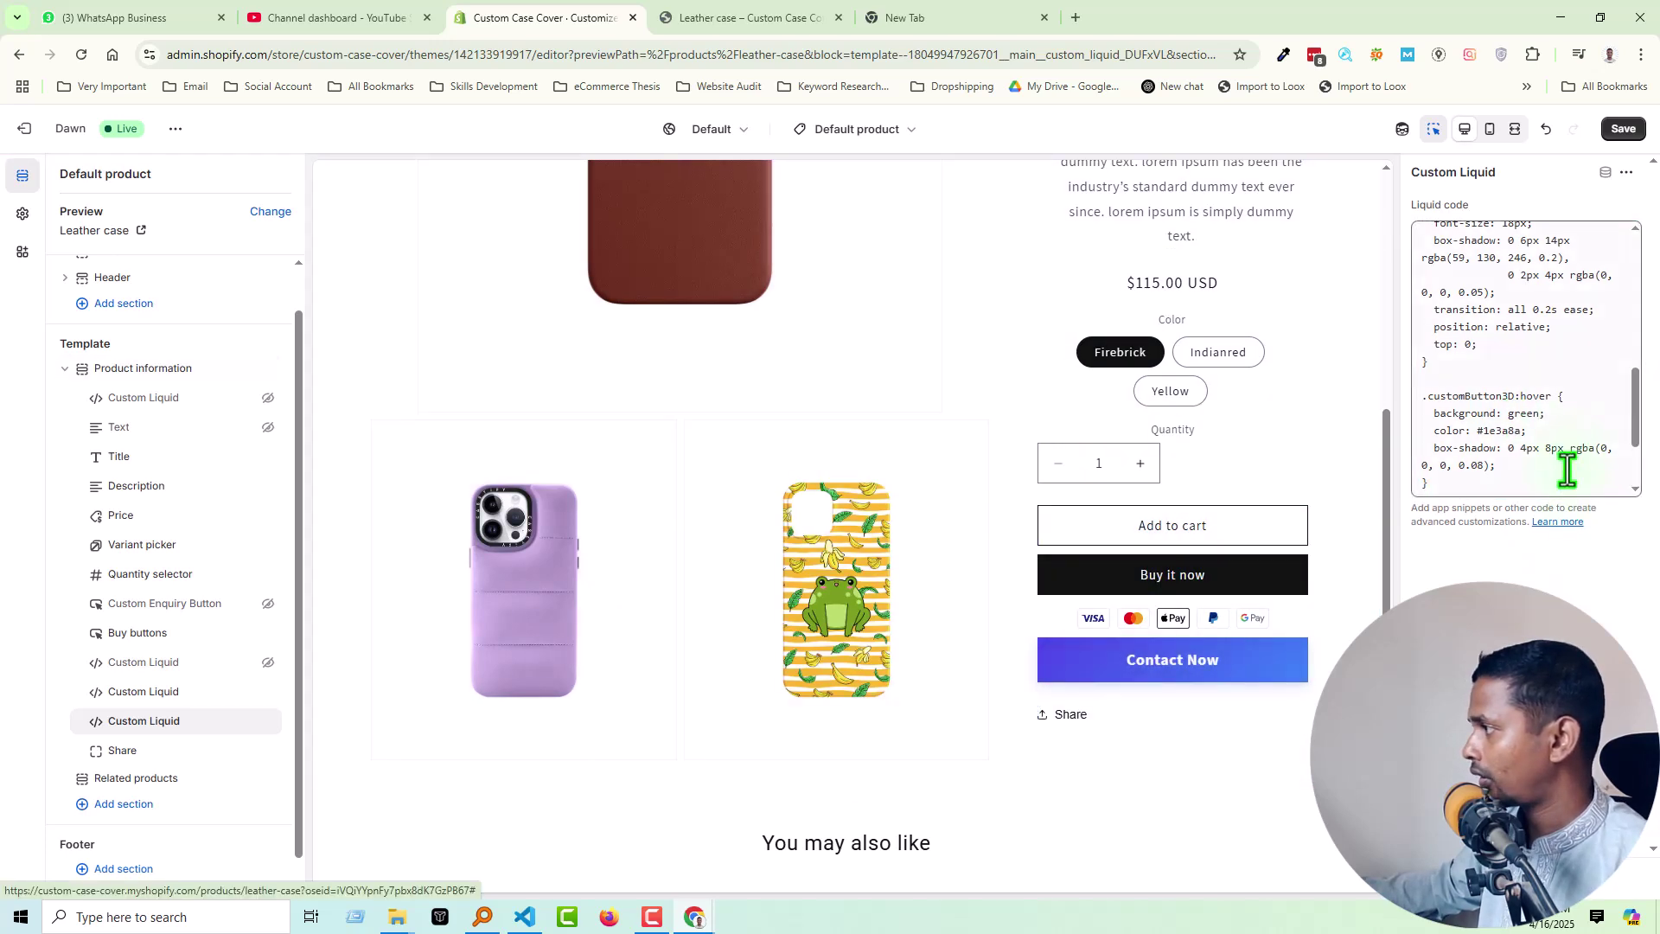
double_click(1520, 413)
text(yellow)
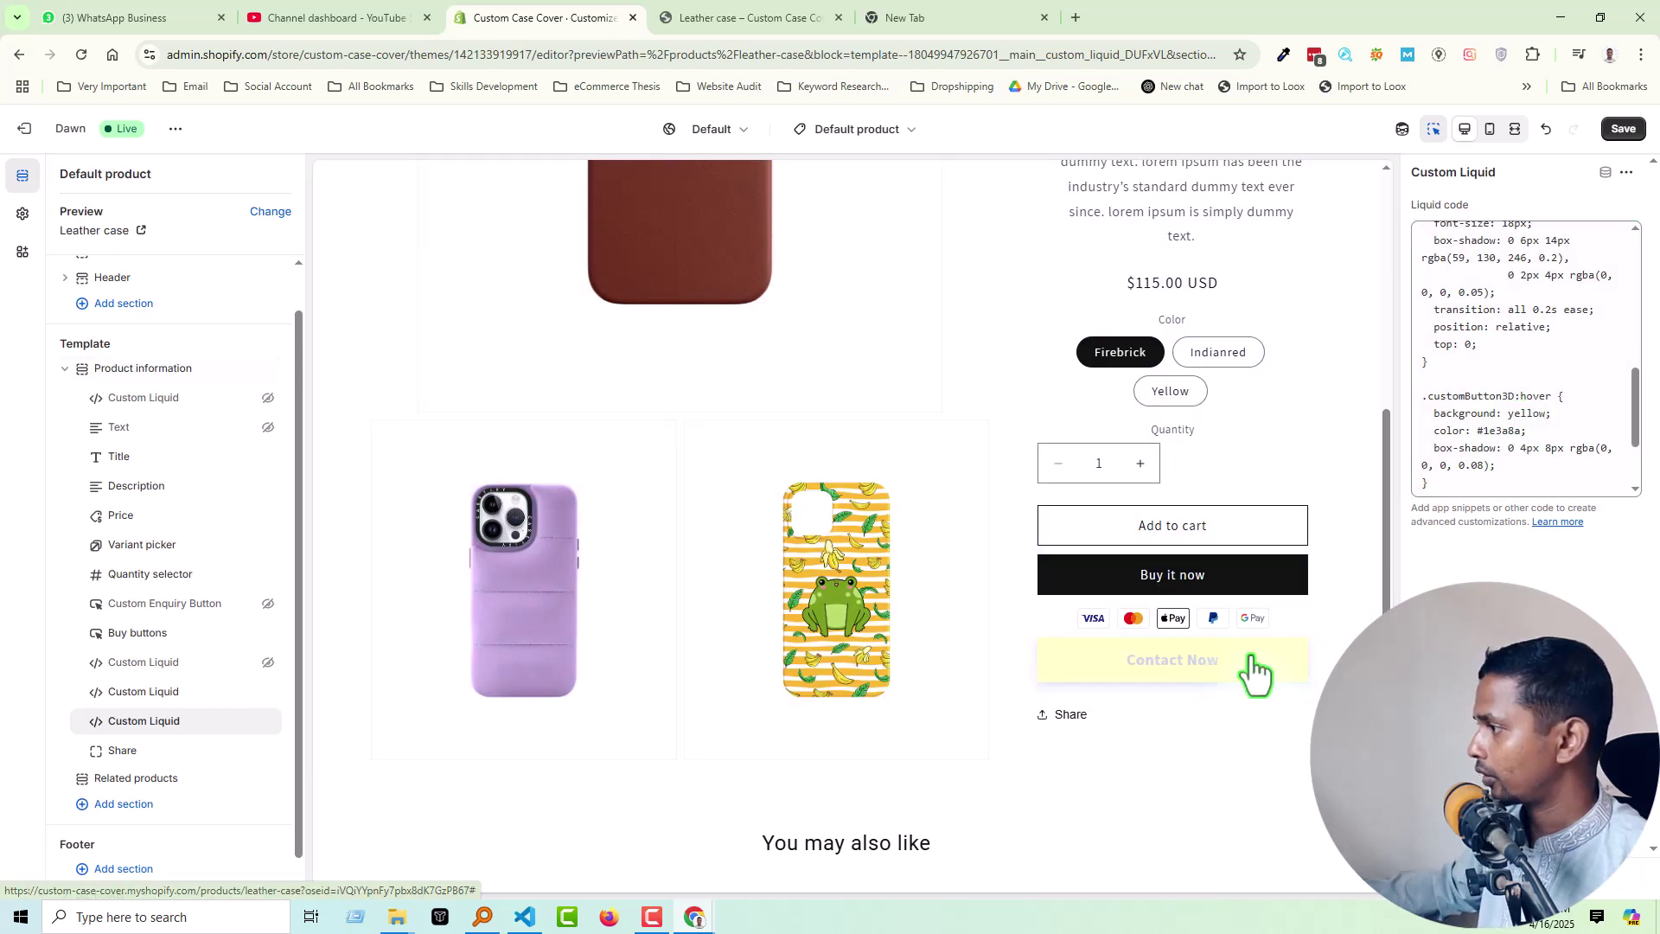
- Locate the background declaration of the .customButton3D rule in the Liquid code
scroll(1500, 451, up, 2)
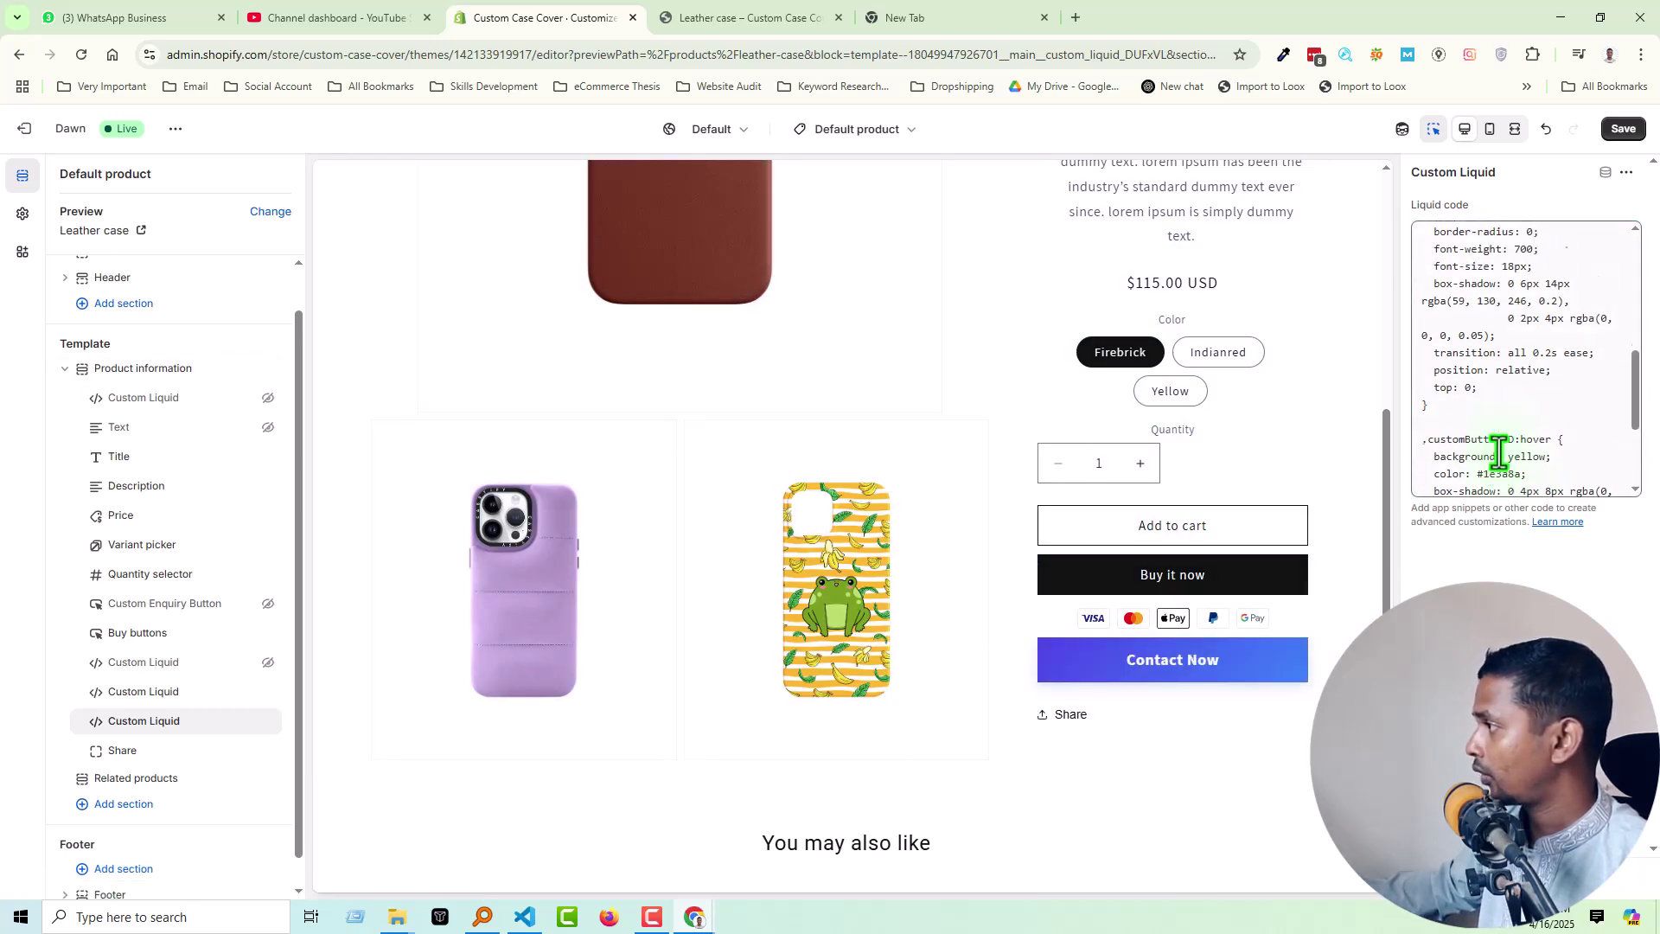
scroll(1492, 410, up, 2)
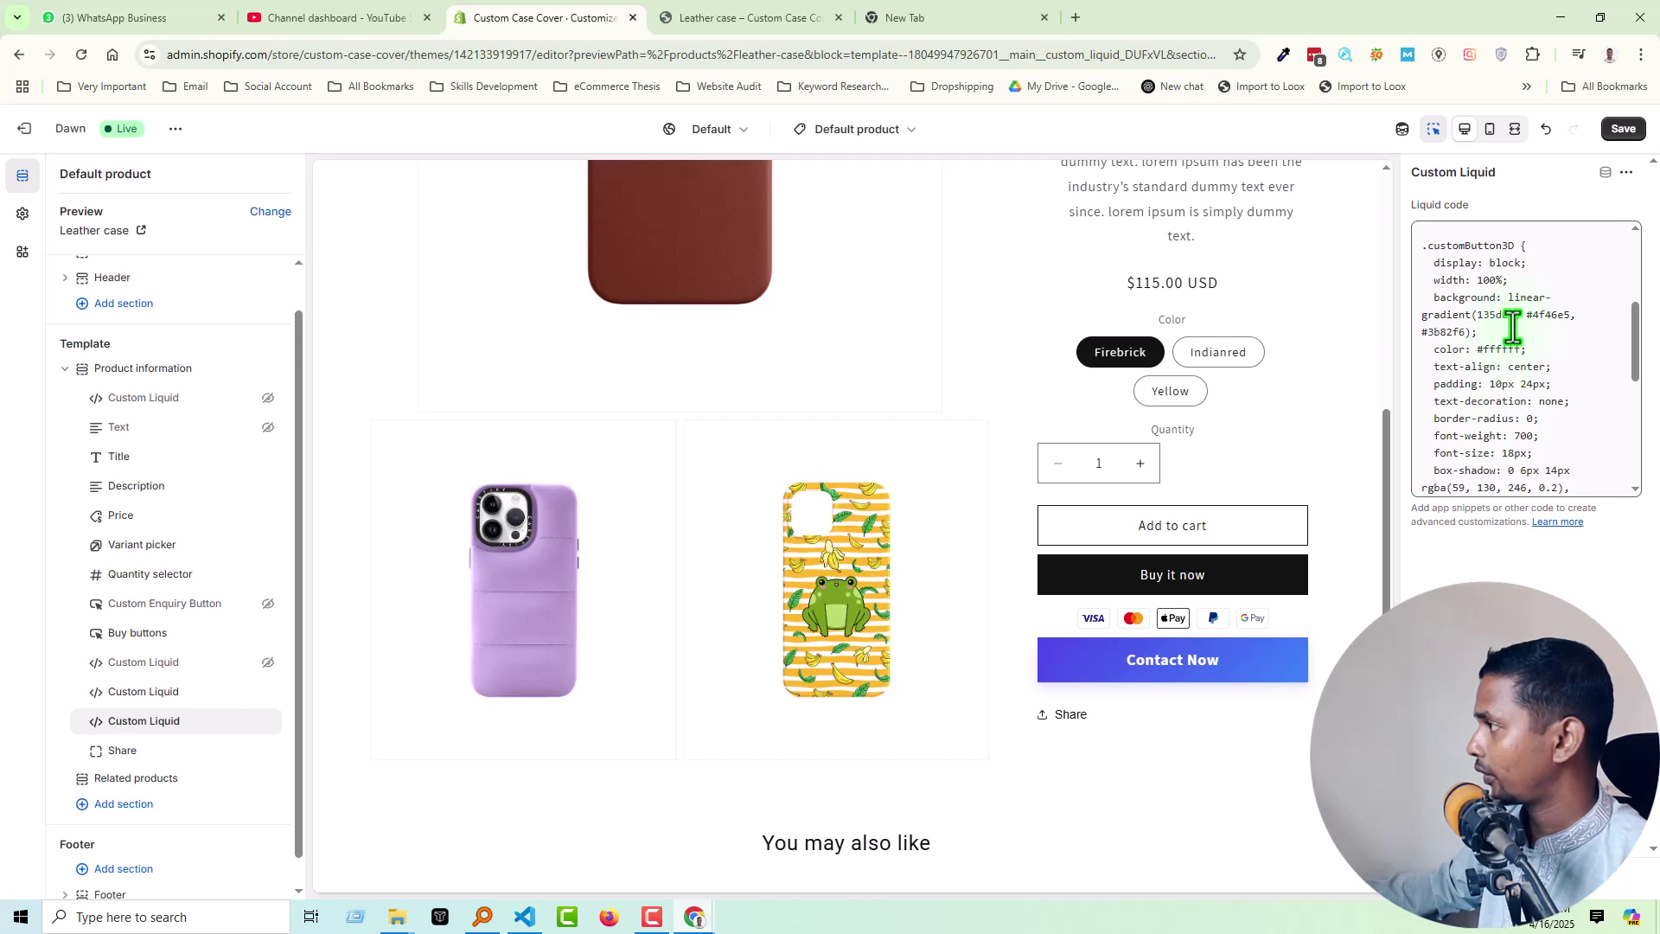